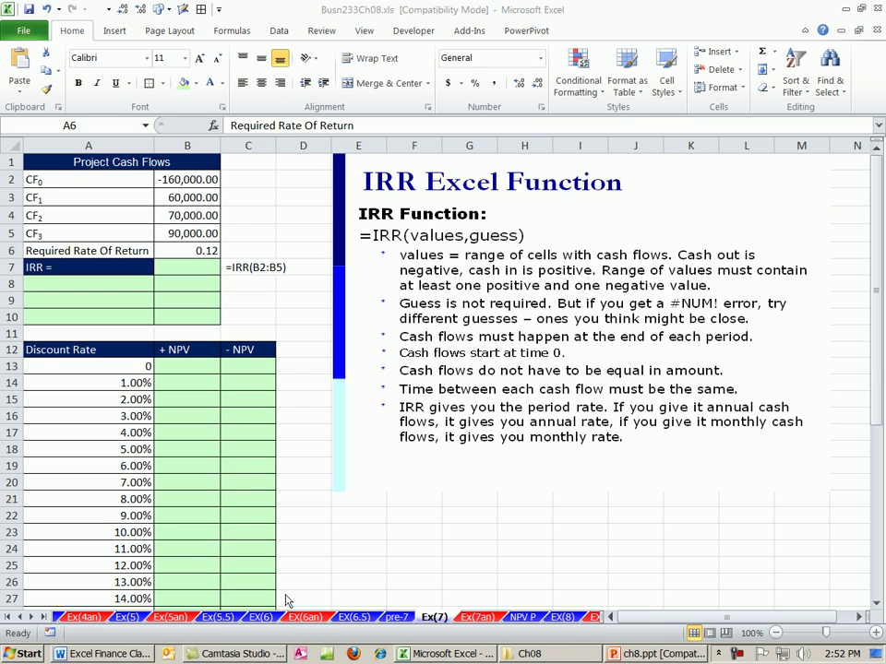
Step: Bring the ch8 PowerPoint presentation to the front on slide 37, NPV Profile
{"action": "double_click", "coordinate": [311, 11]}
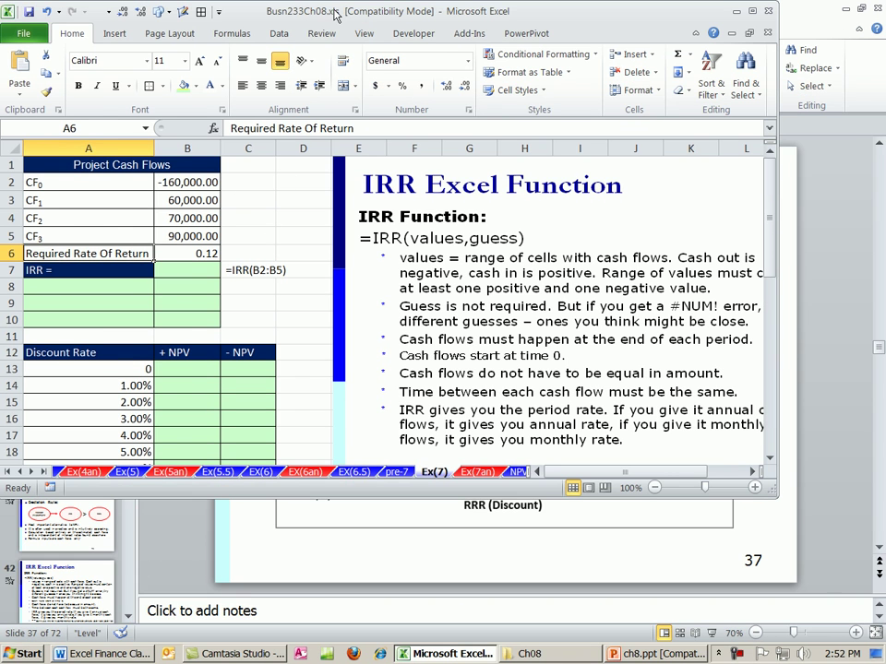
{"action": "left_click", "coordinate": [752, 11]}
{"action": "key", "text": "alt+Tab"}
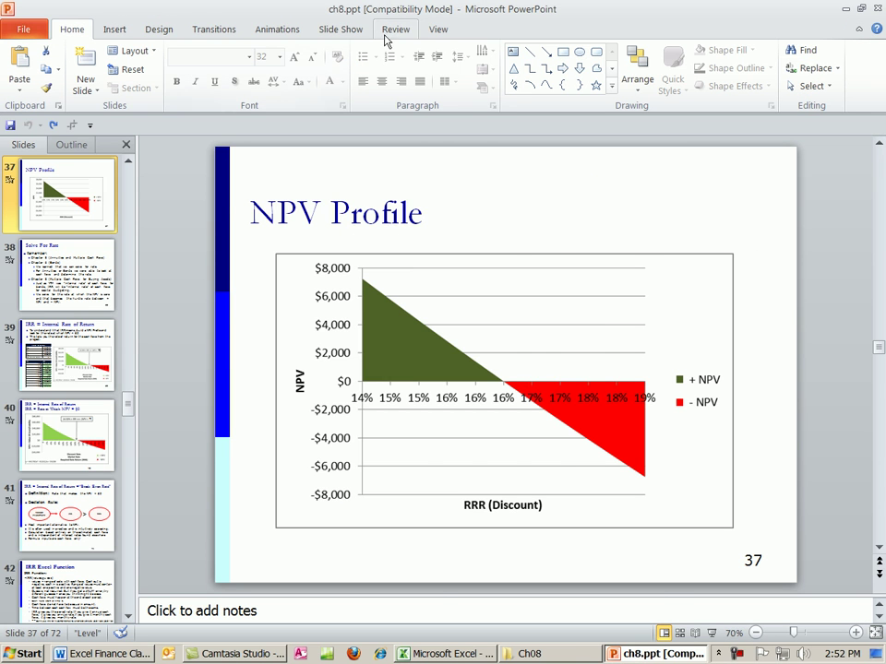
{"action": "key", "text": "alt+Tab"}
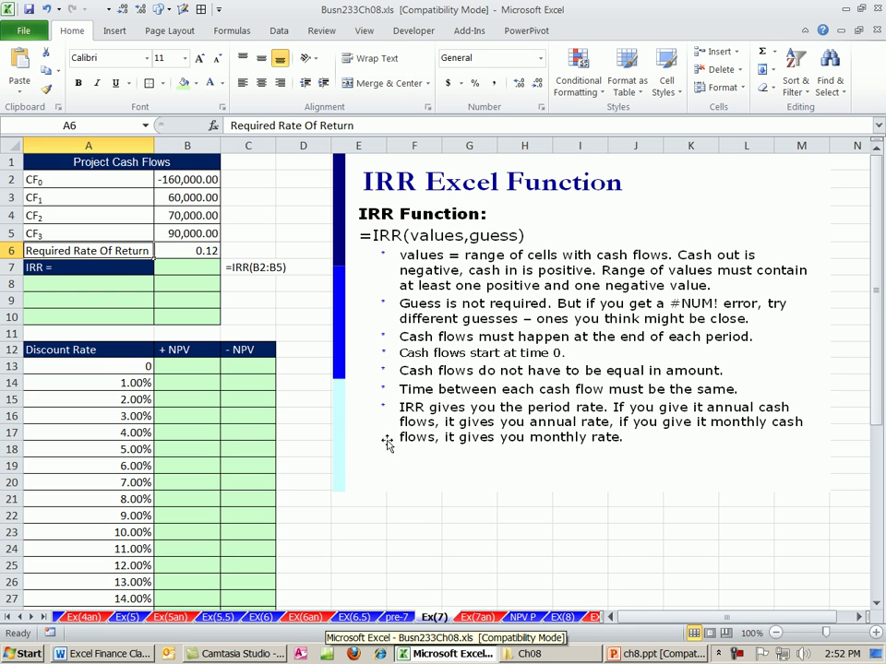
{"action": "key", "text": "alt+Tab"}
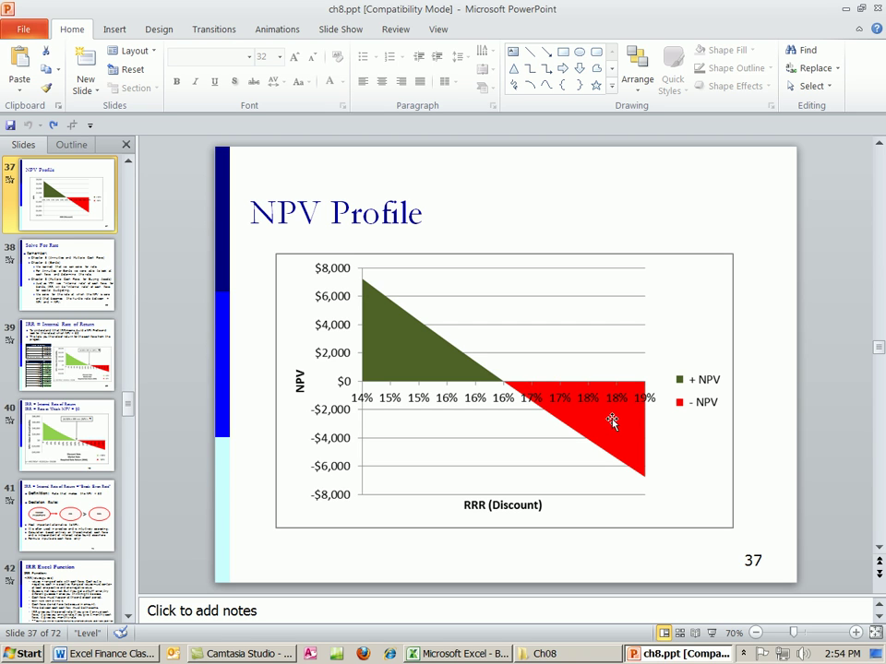
Step: Go to slide 38, Solve For Rate, and select the word IRR in the Chapter 8 bullet
{"action": "left_click", "coordinate": [113, 292]}
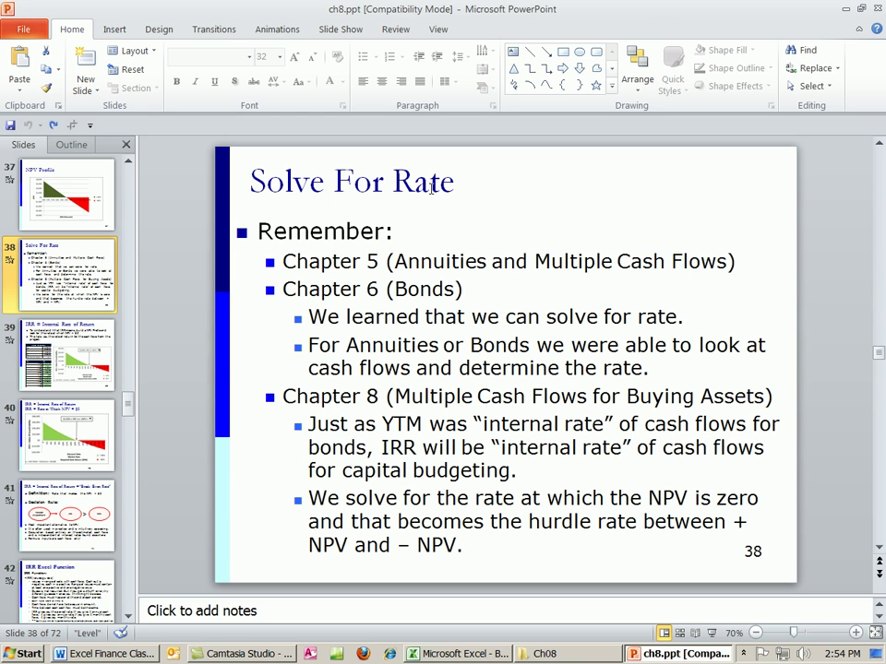
{"action": "left_click", "coordinate": [369, 261]}
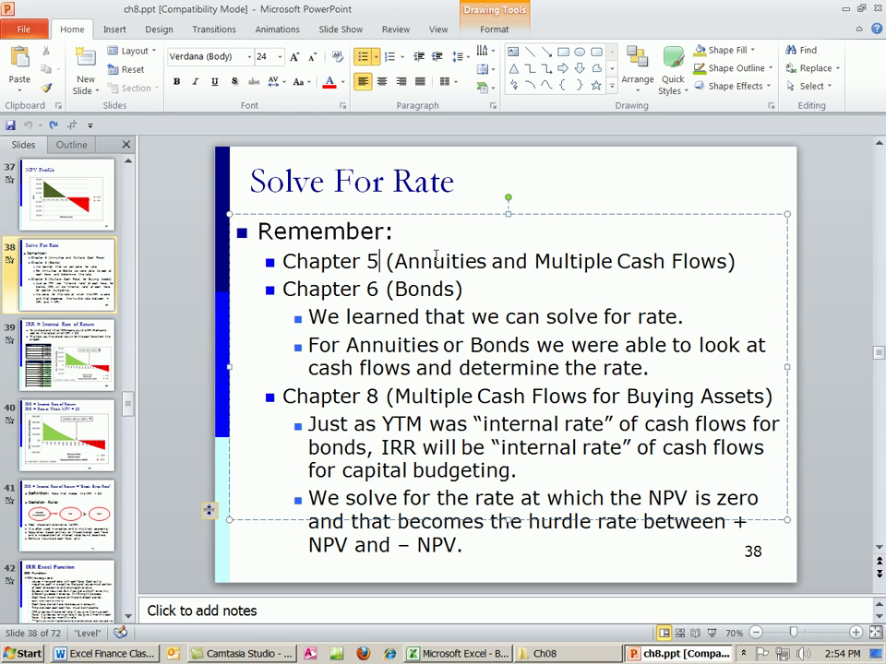
{"action": "left_click", "coordinate": [738, 261]}
{"action": "left_click", "coordinate": [513, 290]}
{"action": "double_click", "coordinate": [404, 448]}
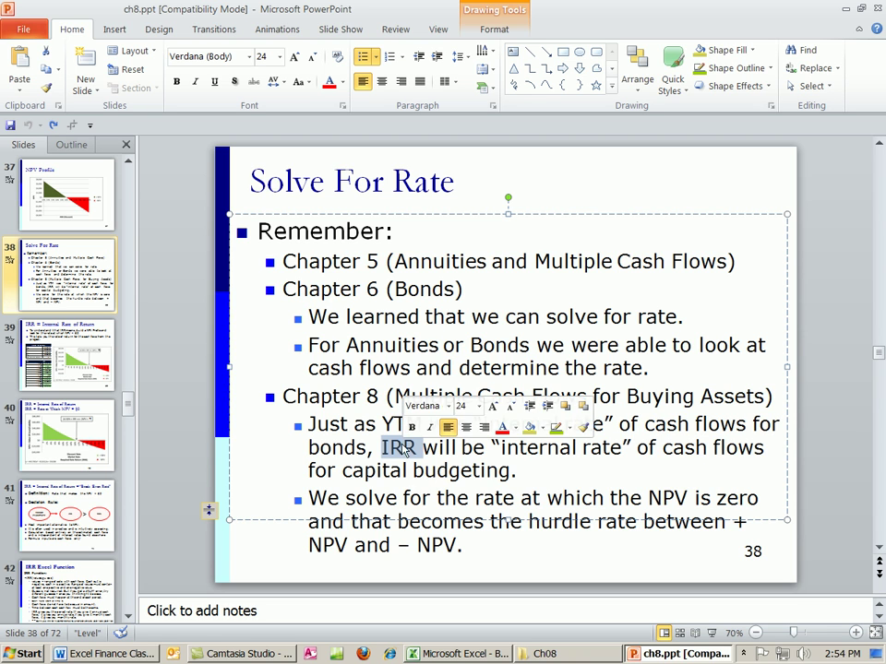
{"action": "double_click", "coordinate": [402, 447]}
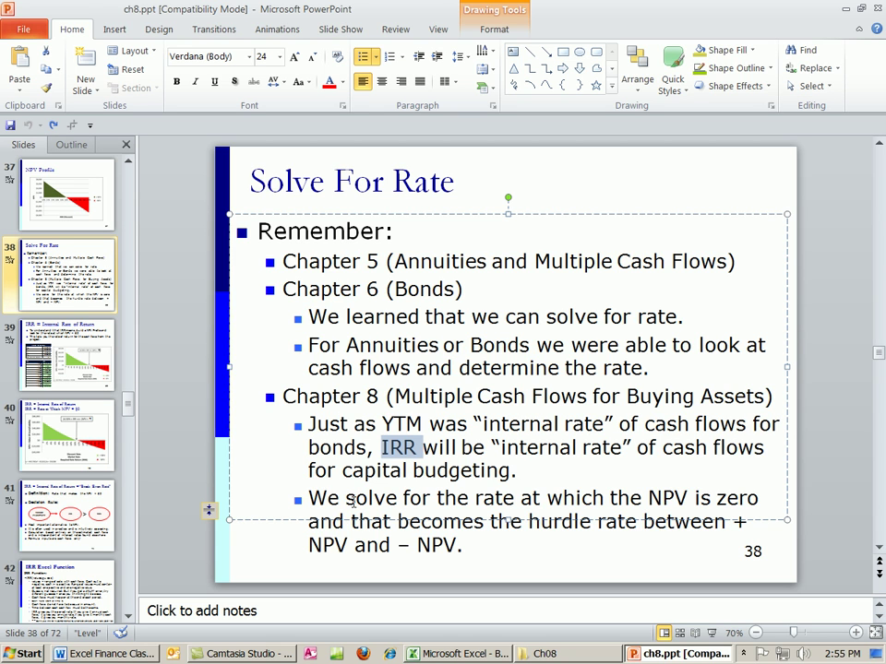
Step: Show slide 40, whose chart marks 16.50% as the IRR where NPV reaches $0
{"action": "left_click", "coordinate": [67, 434]}
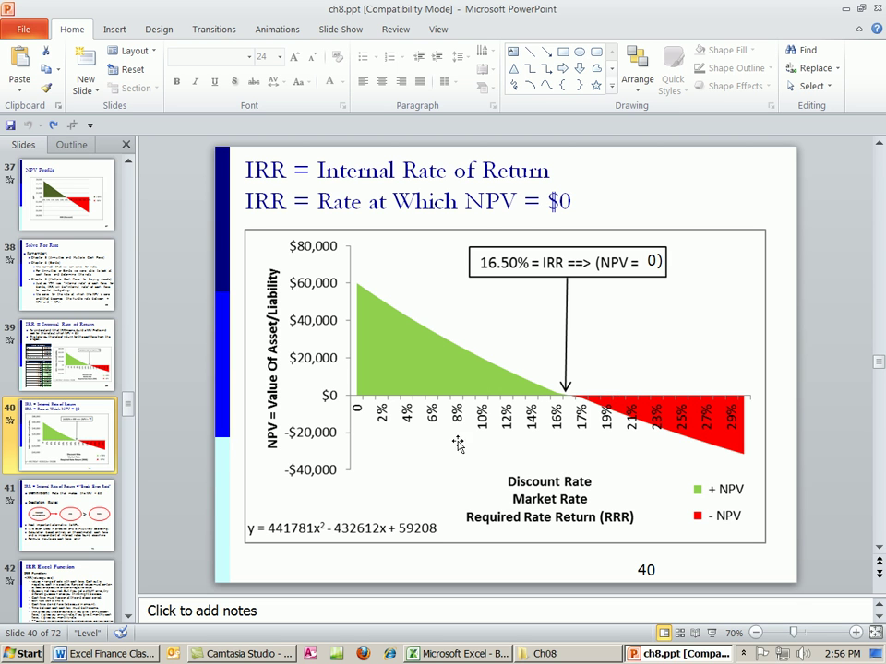
{"action": "left_click", "coordinate": [97, 514]}
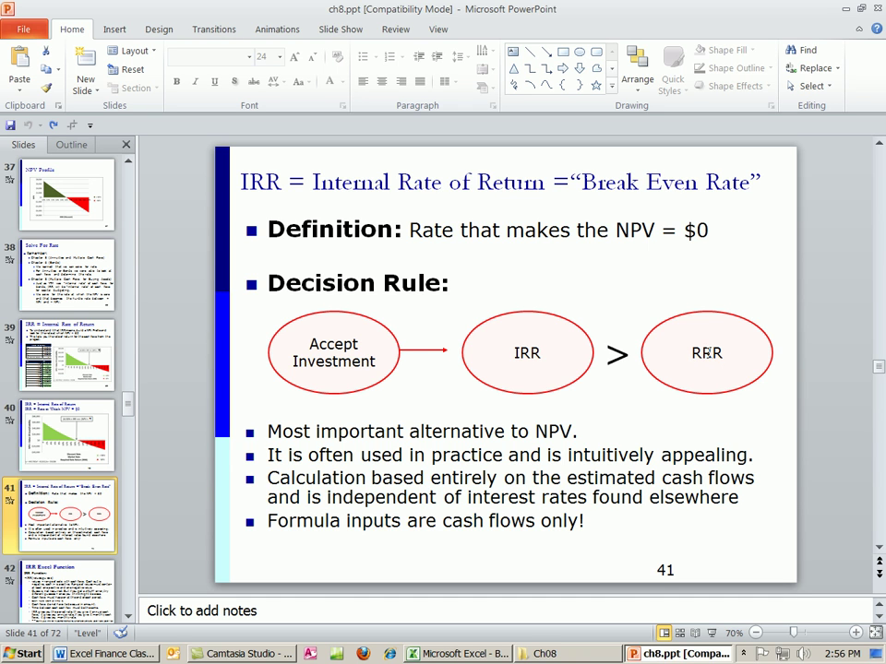
{"action": "left_click", "coordinate": [92, 441]}
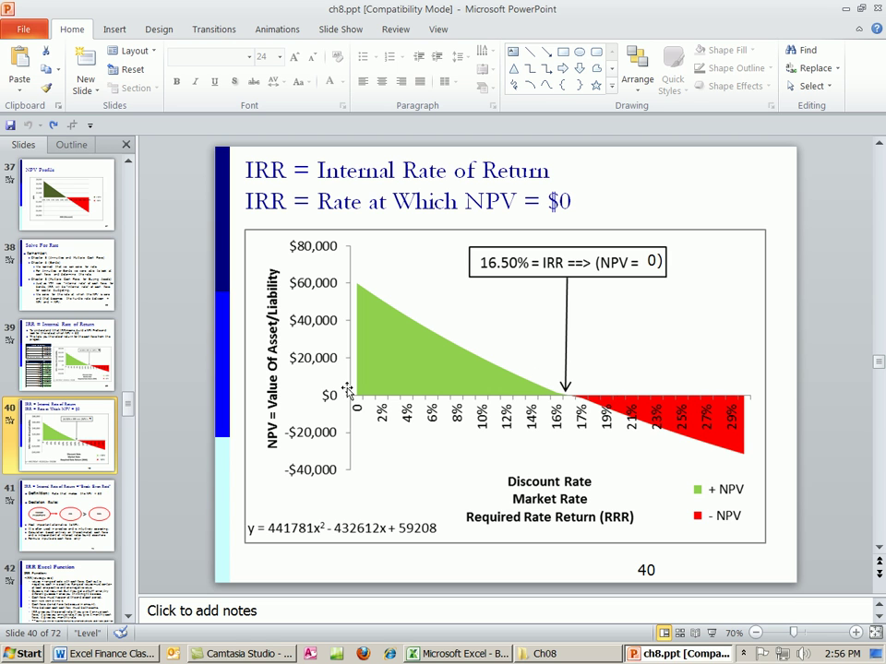
{"action": "left_click", "coordinate": [65, 510]}
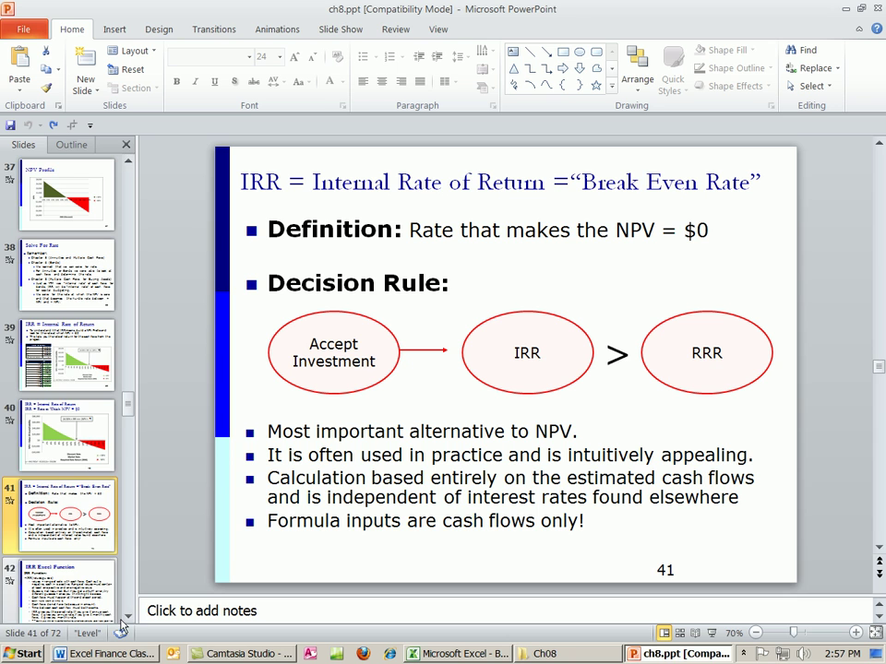
{"action": "scroll", "coordinate": [120, 617], "scroll_direction": "down", "scroll_amount": 2}
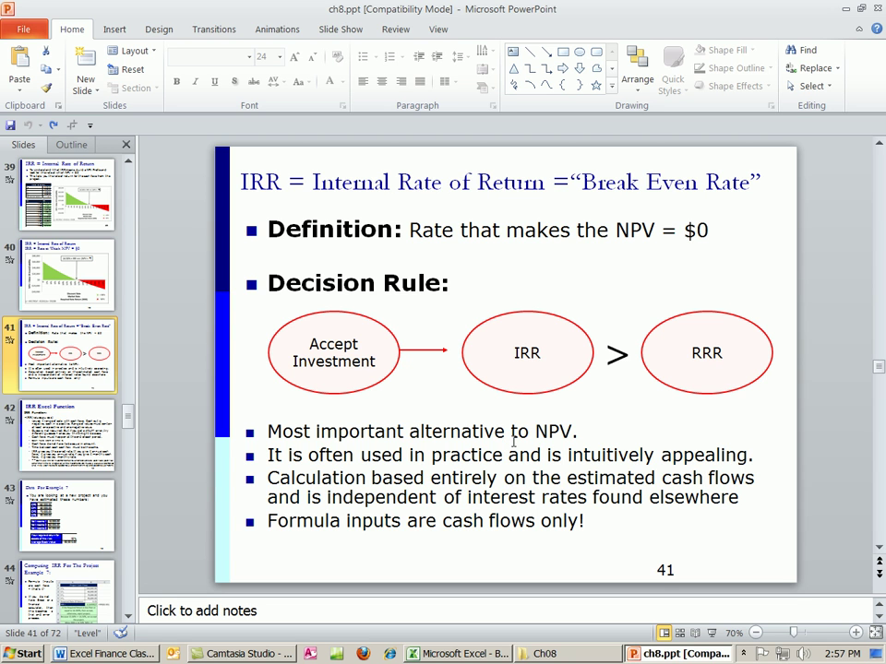
{"action": "left_click", "coordinate": [74, 443]}
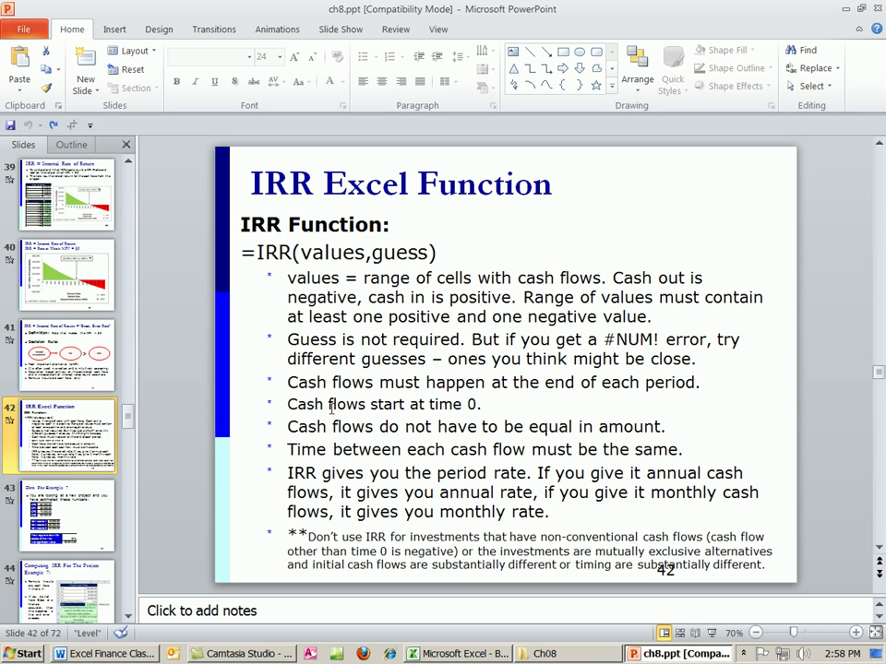
{"action": "left_click", "coordinate": [289, 404]}
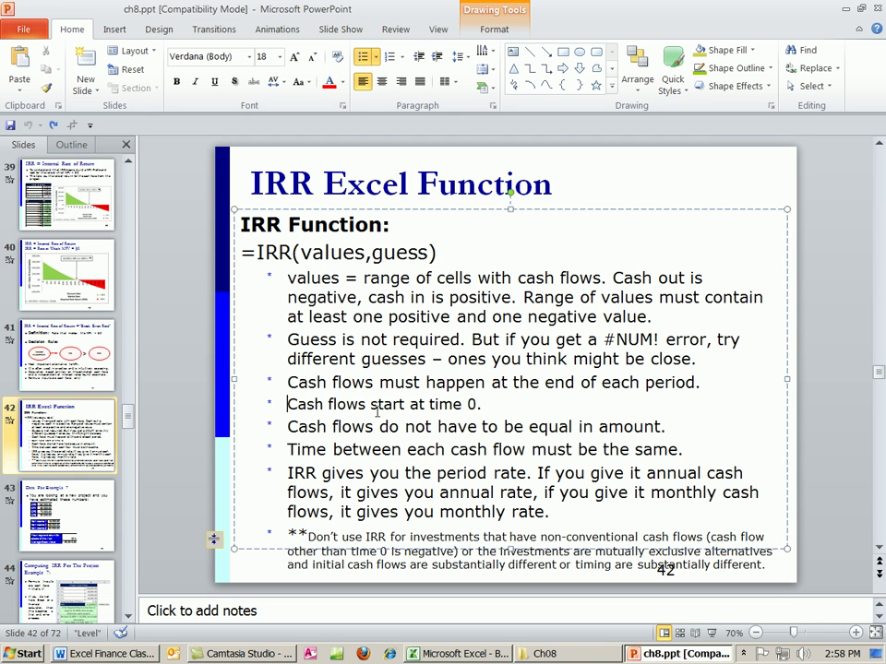
{"action": "left_click", "coordinate": [493, 404]}
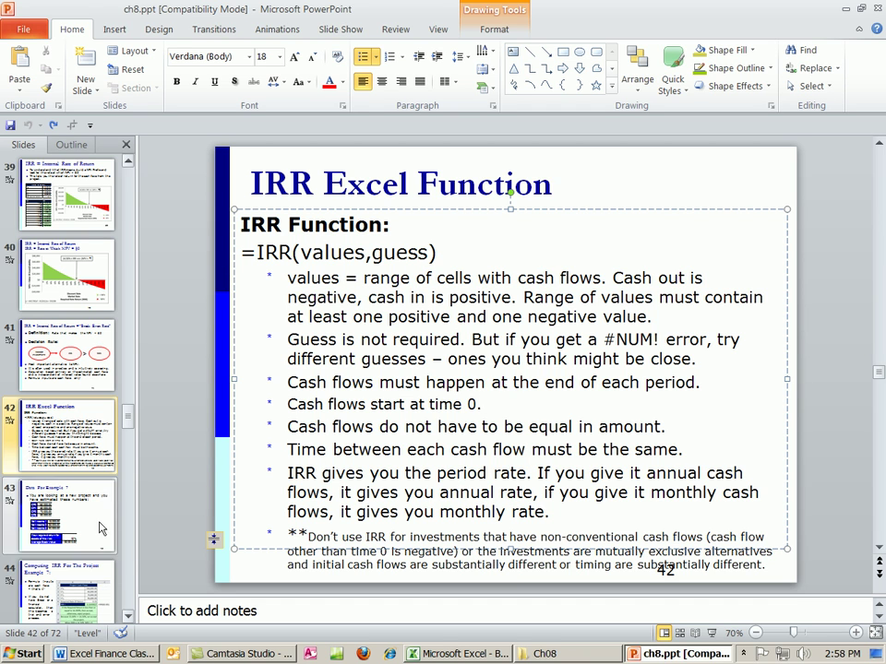
Step: Advance to slide 43 with the Example 7 data, then return to the Excel workbook
{"action": "key", "text": "Down"}
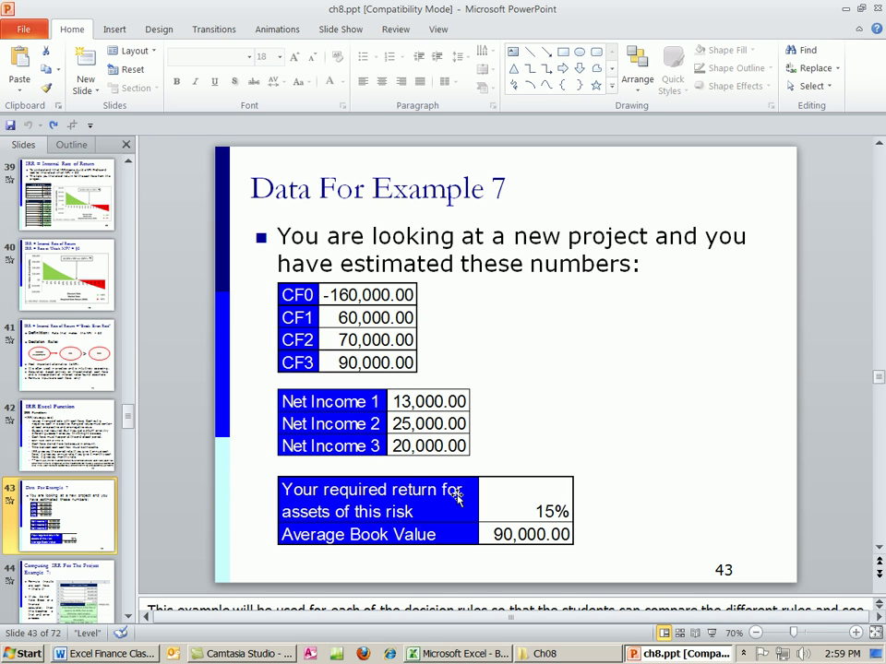
{"action": "key", "text": "alt+Tab"}
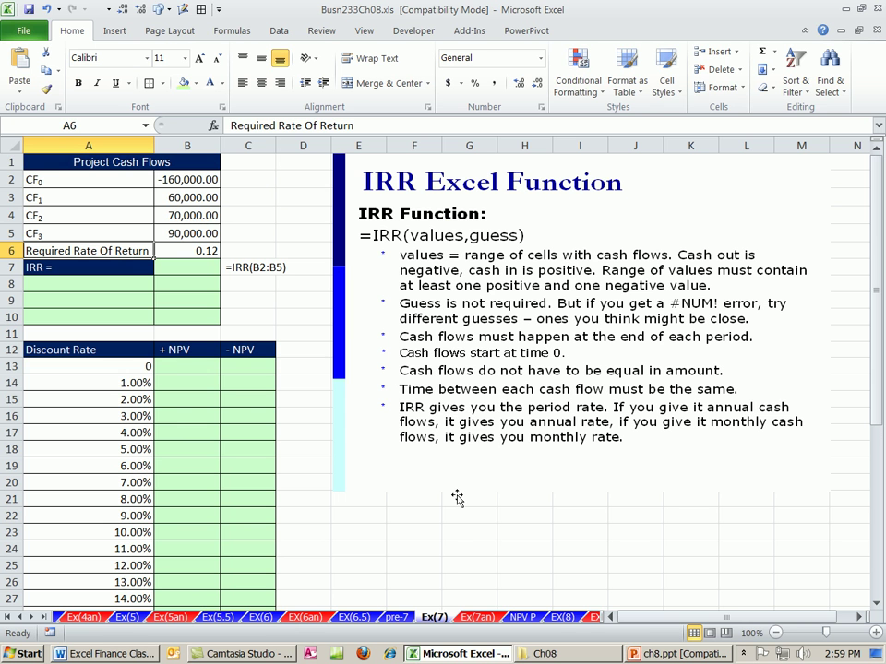
Step: Autofit column B so -160,000.00 shows in full, reviewing the cash flows and required return
{"action": "left_click", "coordinate": [196, 179]}
{"action": "scroll", "coordinate": [336, 367], "scroll_direction": "up", "scroll_amount": 6, "text": "ctrl"}
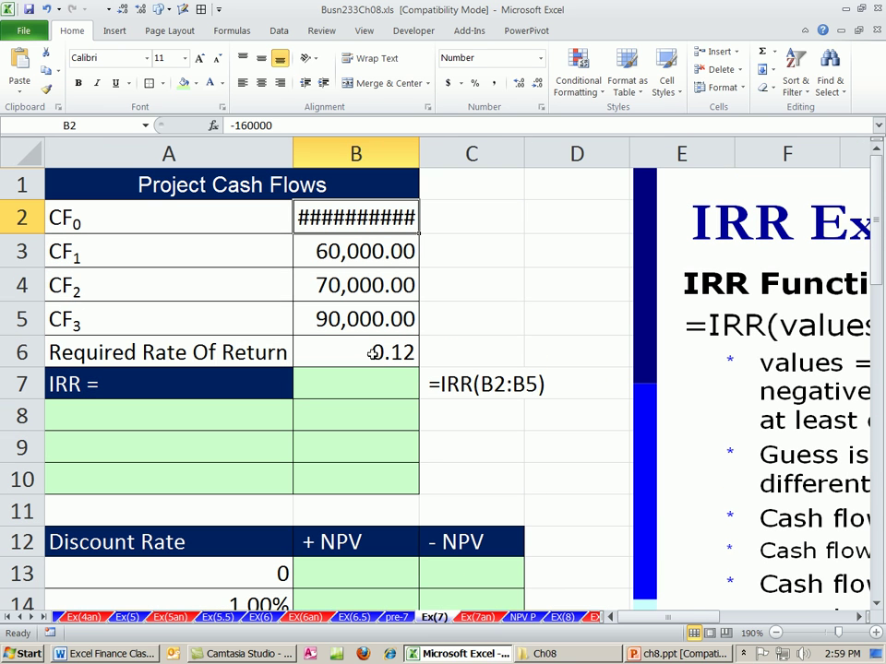
{"action": "scroll", "coordinate": [336, 367], "scroll_direction": "up", "scroll_amount": 1}
{"action": "double_click", "coordinate": [419, 153]}
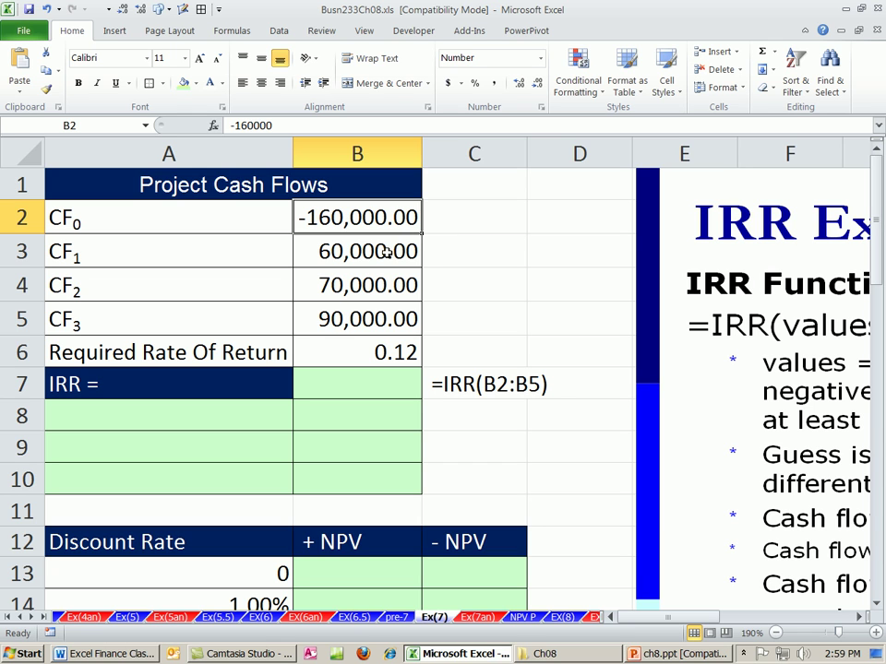
{"action": "left_click_drag", "start_coordinate": [402, 253], "coordinate": [368, 318]}
{"action": "left_click", "coordinate": [362, 370]}
{"action": "left_click", "coordinate": [369, 352]}
Step: Enter =IRR(B2:B5) in cell B7, returning 16%
{"action": "left_click", "coordinate": [381, 385]}
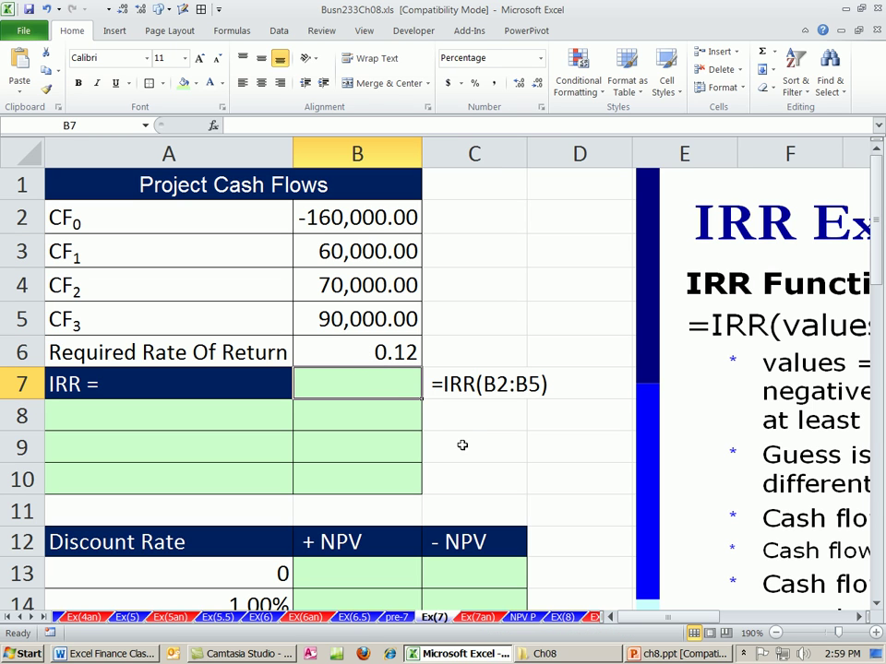
{"action": "type", "text": "=ir"}
{"action": "key", "text": "Tab"}
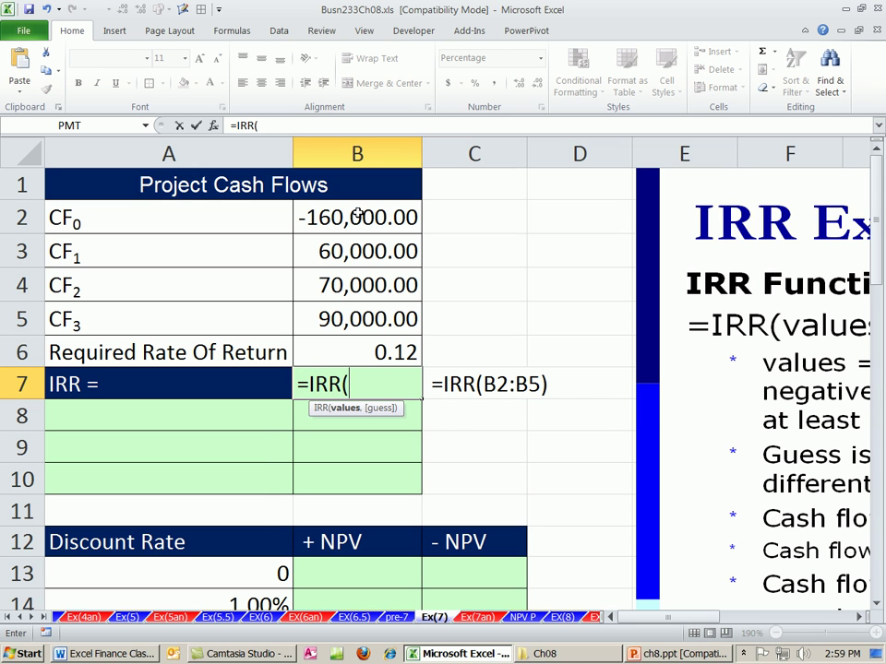
{"action": "left_click_drag", "start_coordinate": [358, 214], "coordinate": [342, 313]}
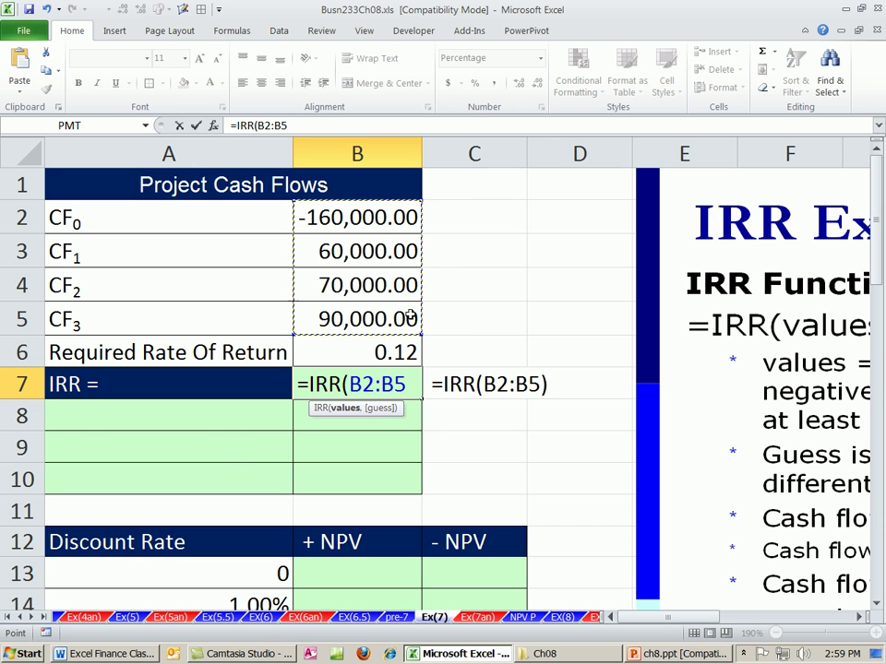
{"action": "key", "text": "ctrl+Return"}
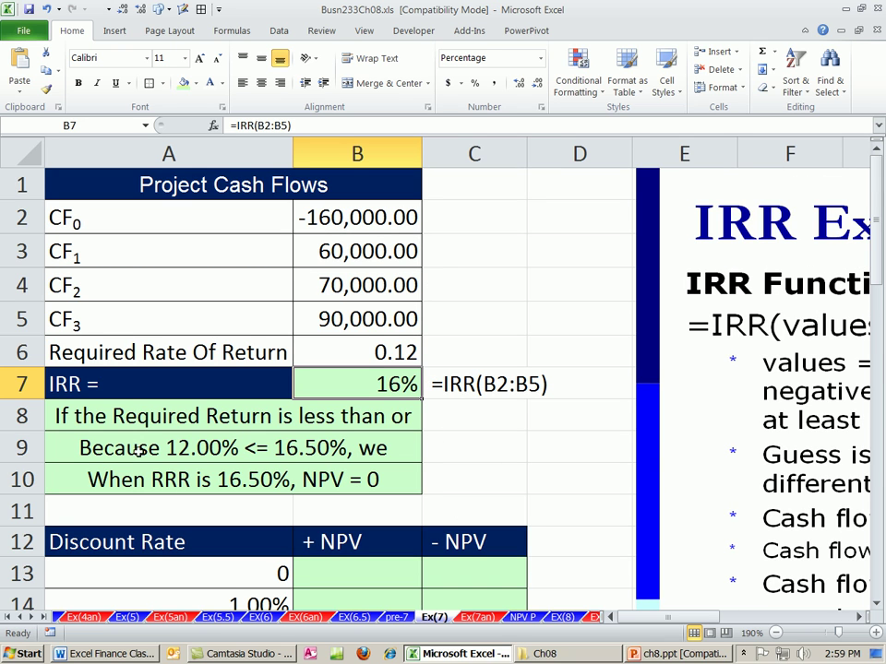
Step: Autofit rows 8, 9 and 10 so their full accept/reject wording shows
{"action": "double_click", "coordinate": [26, 431]}
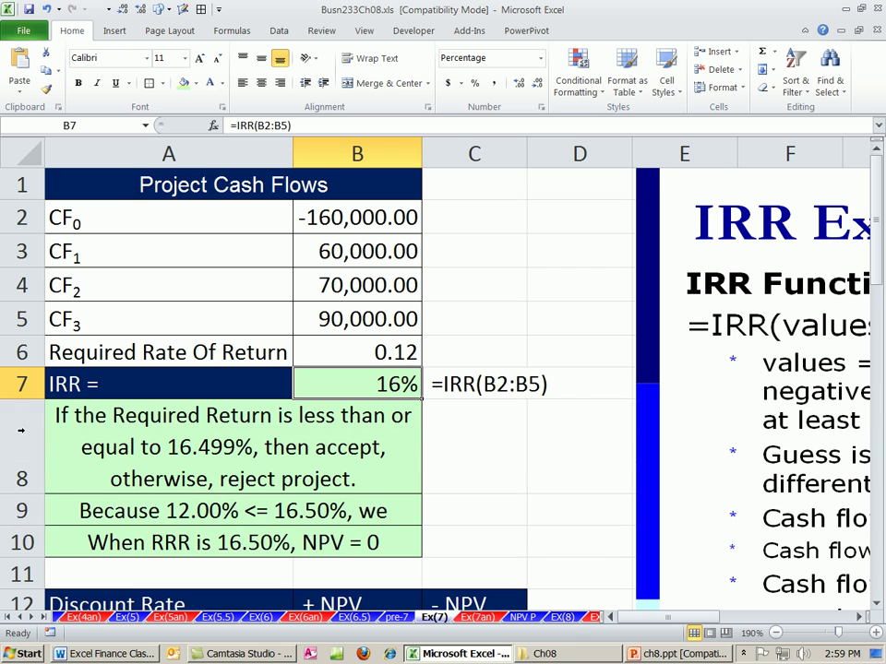
{"action": "double_click", "coordinate": [26, 527]}
{"action": "double_click", "coordinate": [26, 588]}
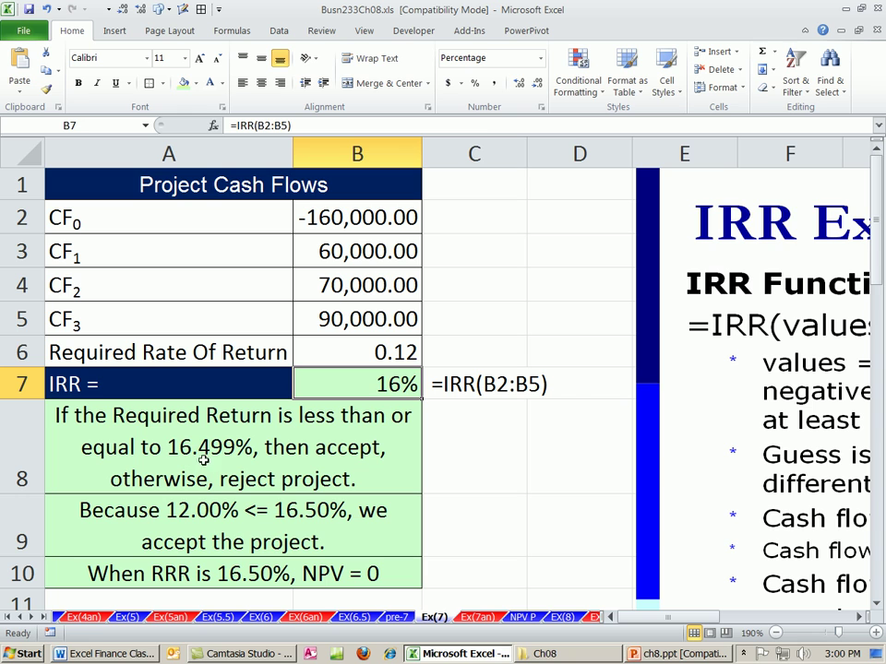
Step: Add decimal places to the IRR in B7 until it reads 16.4993%
{"action": "left_click", "coordinate": [517, 84]}
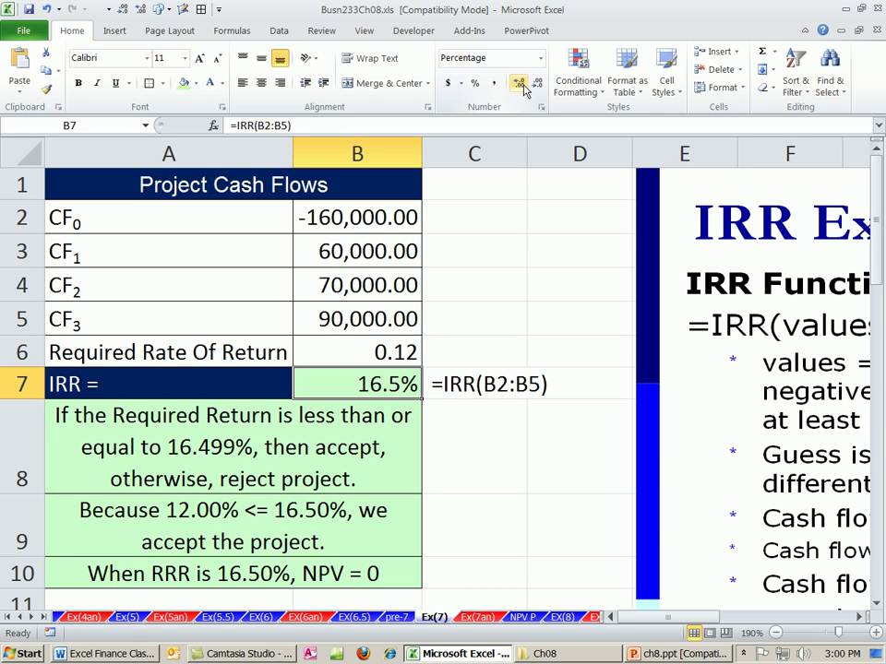
{"action": "left_click", "coordinate": [519, 85]}
{"action": "left_click", "coordinate": [521, 86]}
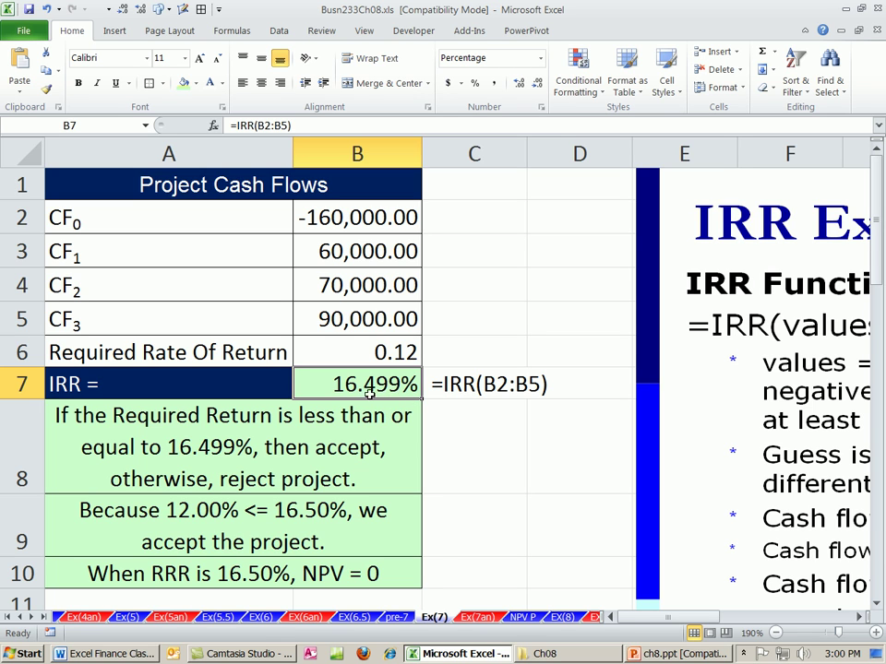
{"action": "left_click", "coordinate": [518, 83]}
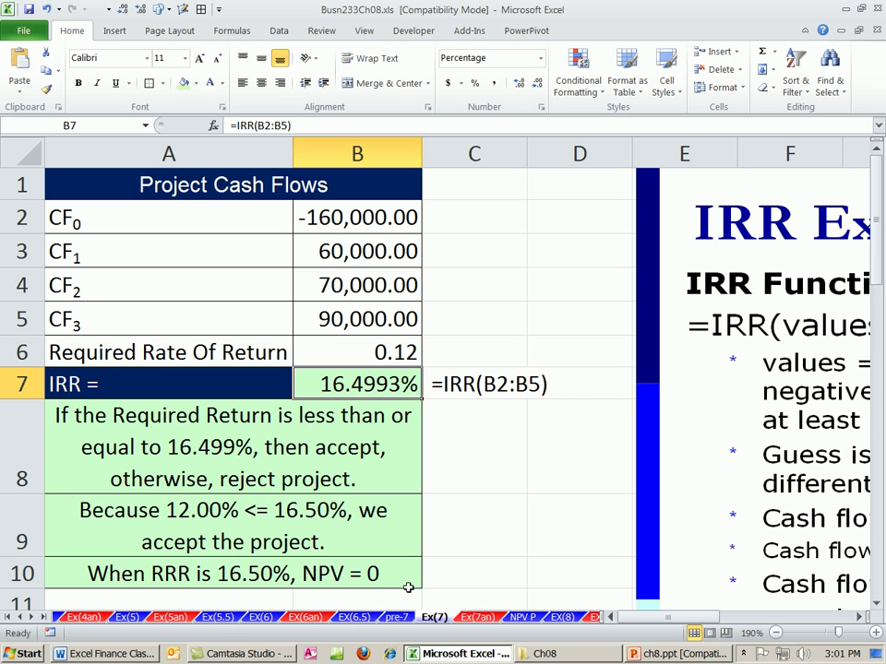
Step: Enter =NPV(A13,$B$3:$B$5)+$B$2 in B13, giving 60,000.00, and widen column B
{"action": "scroll", "coordinate": [495, 521], "scroll_direction": "down", "scroll_amount": 3}
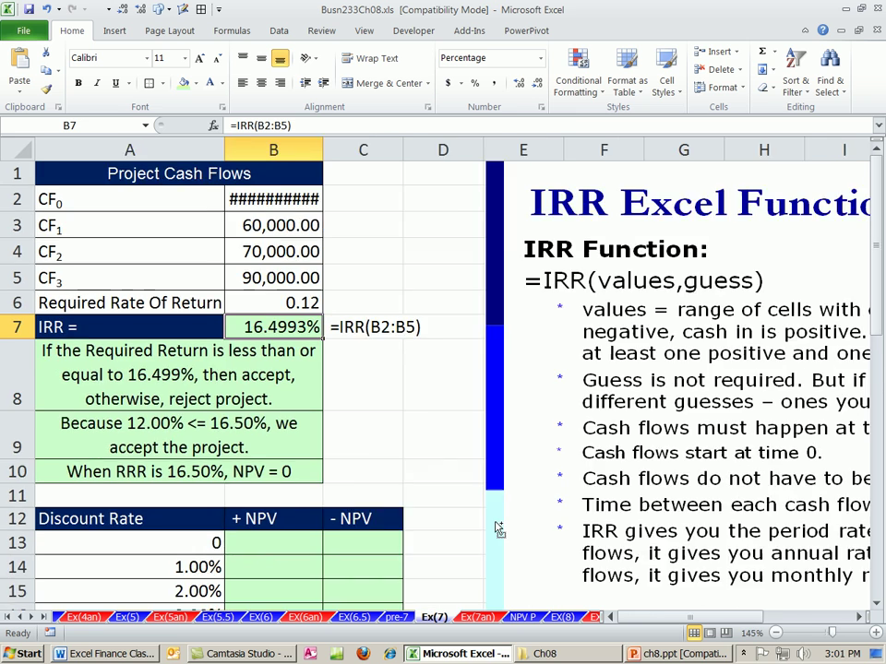
{"action": "scroll", "coordinate": [496, 528], "scroll_direction": "down", "scroll_amount": 3}
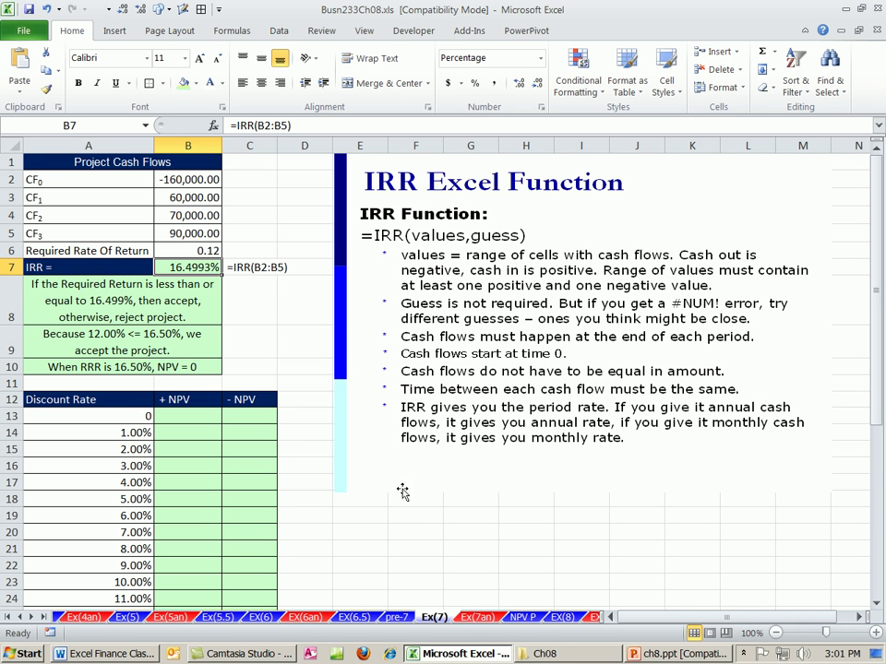
{"action": "left_click", "coordinate": [171, 417]}
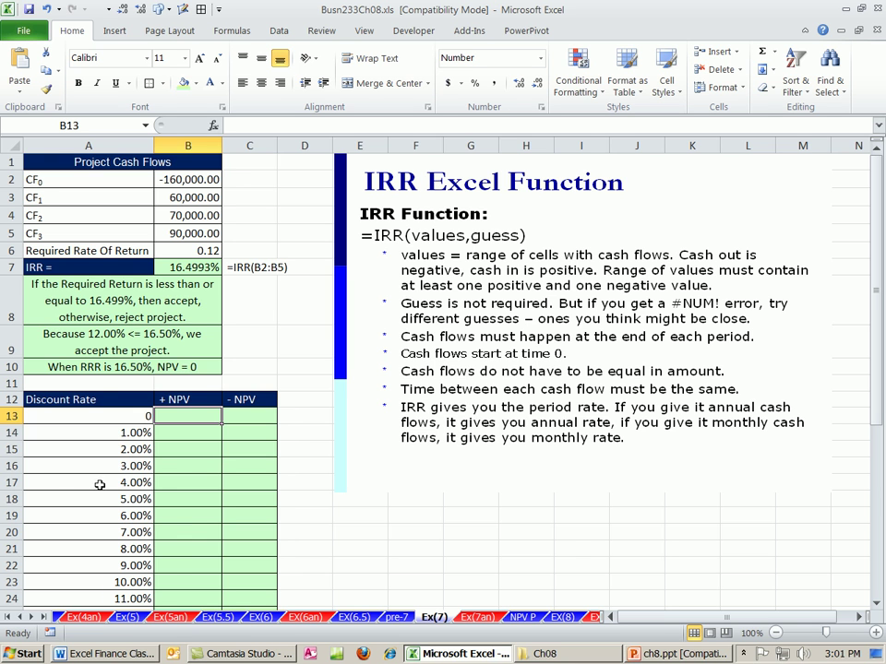
{"action": "scroll", "coordinate": [109, 483], "scroll_direction": "up", "scroll_amount": 3, "text": "ctrl"}
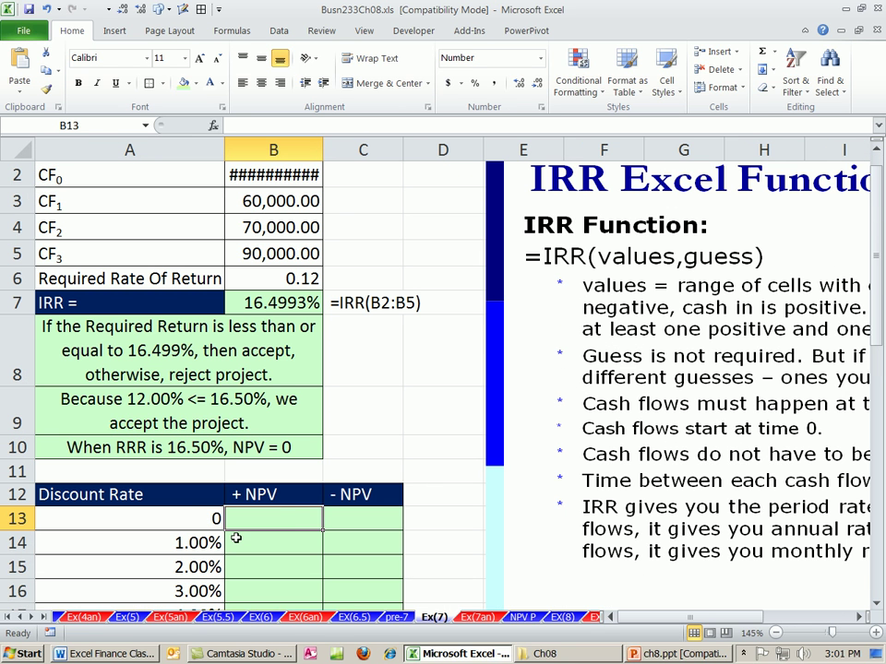
{"action": "type", "text": "=np"}
{"action": "key", "text": "Tab"}
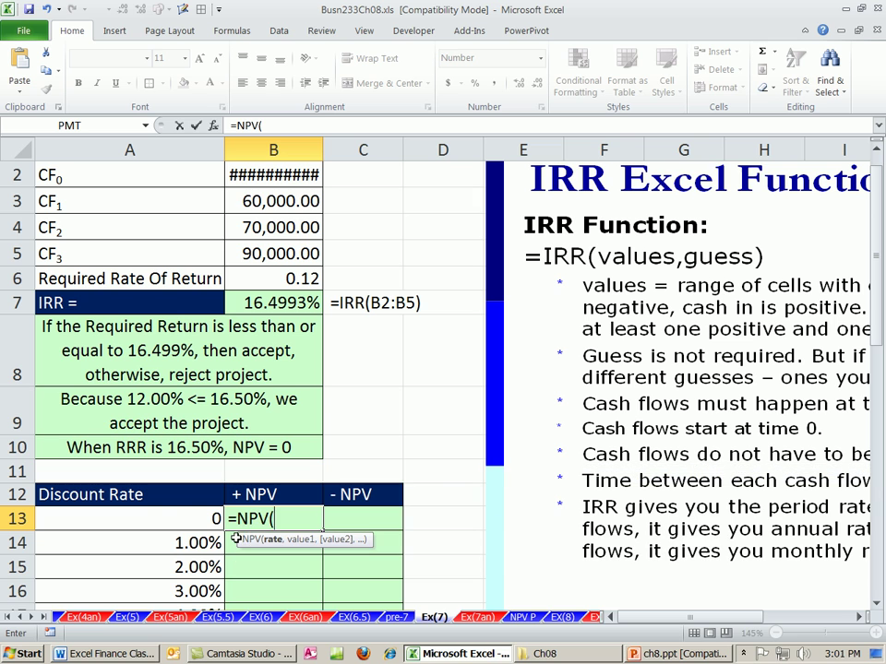
{"action": "left_click", "coordinate": [179, 523]}
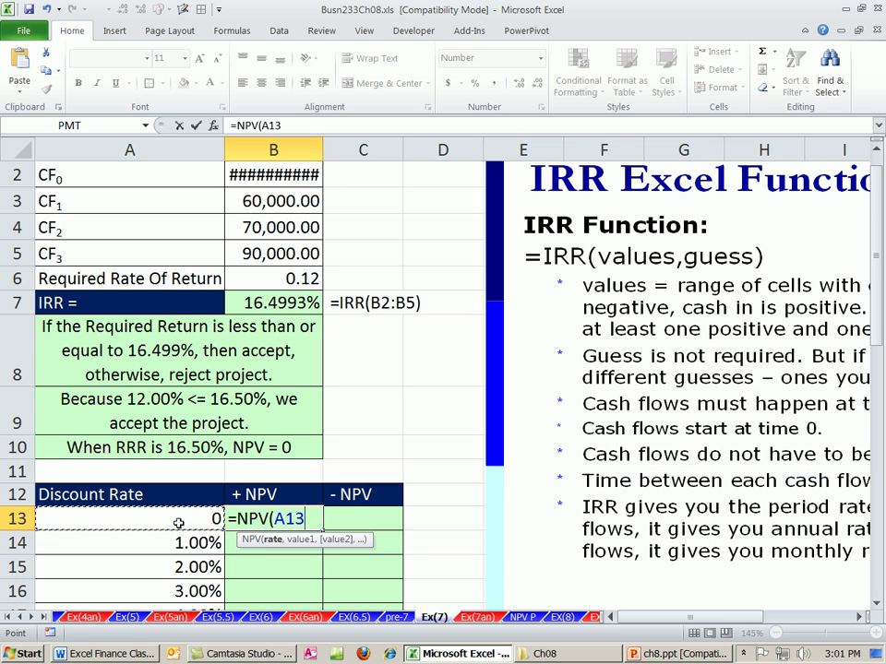
{"action": "type", "text": ","}
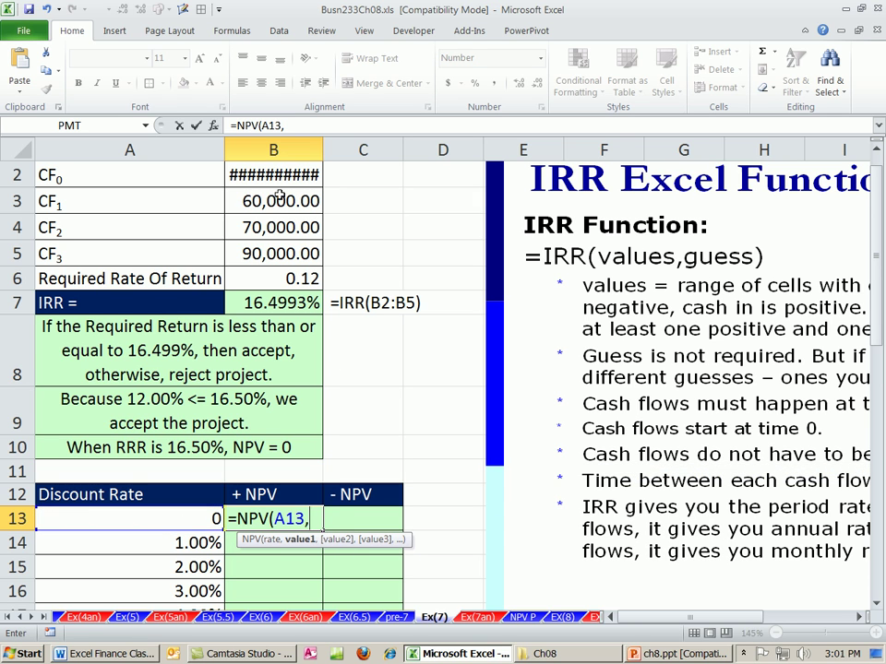
{"action": "left_click_drag", "start_coordinate": [267, 200], "coordinate": [274, 253]}
{"action": "key", "text": "F4"}
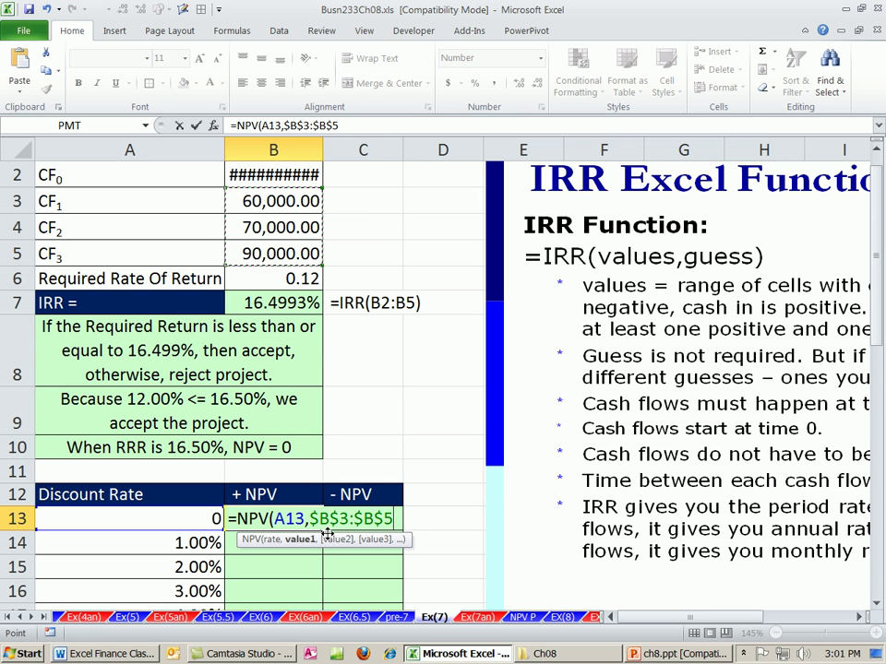
{"action": "type", "text": ")"}
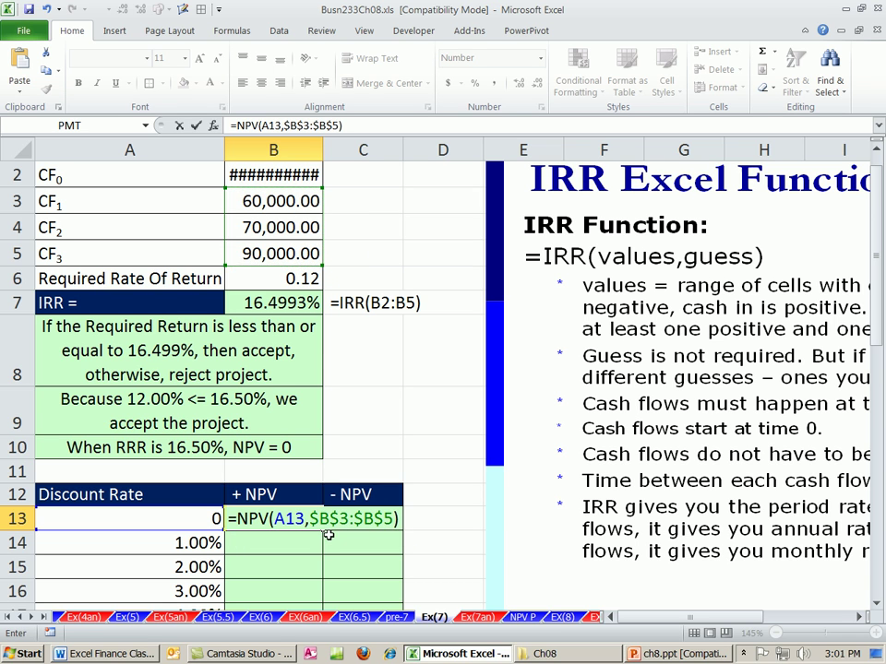
{"action": "type", "text": "+"}
{"action": "left_click", "coordinate": [274, 172]}
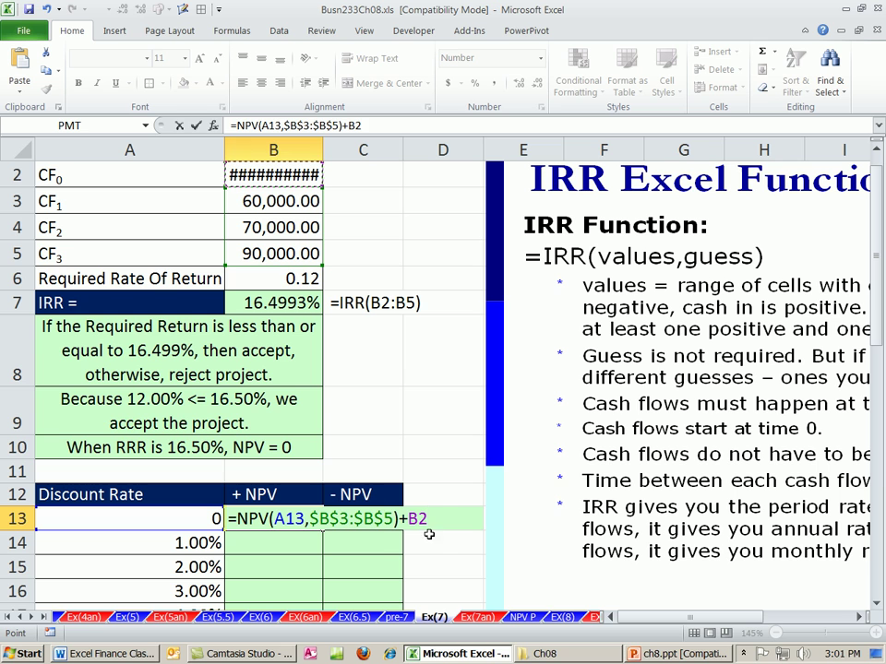
{"action": "key", "text": "F4"}
{"action": "key", "text": "ctrl+Return"}
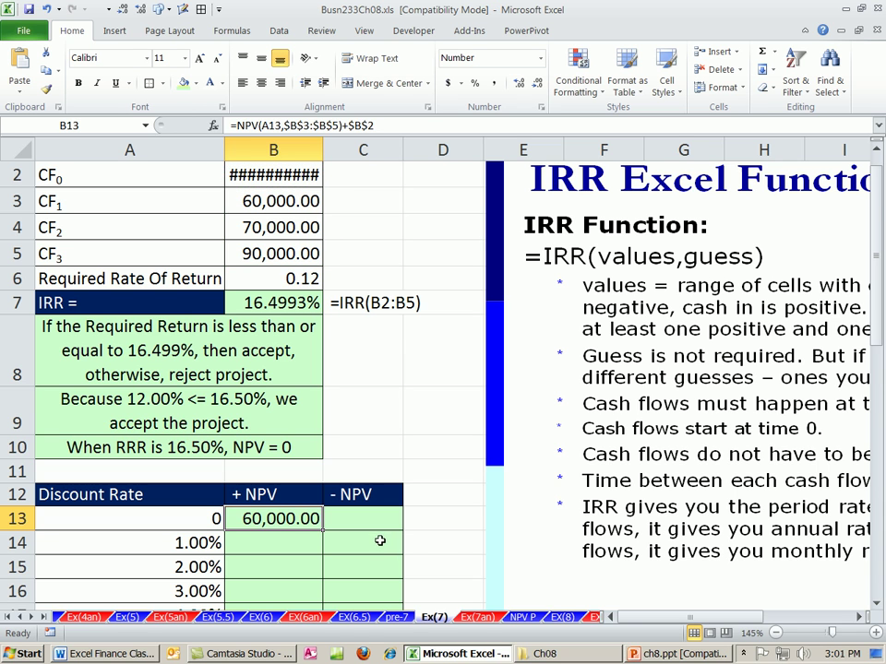
{"action": "left_click_drag", "start_coordinate": [323, 150], "coordinate": [335, 149]}
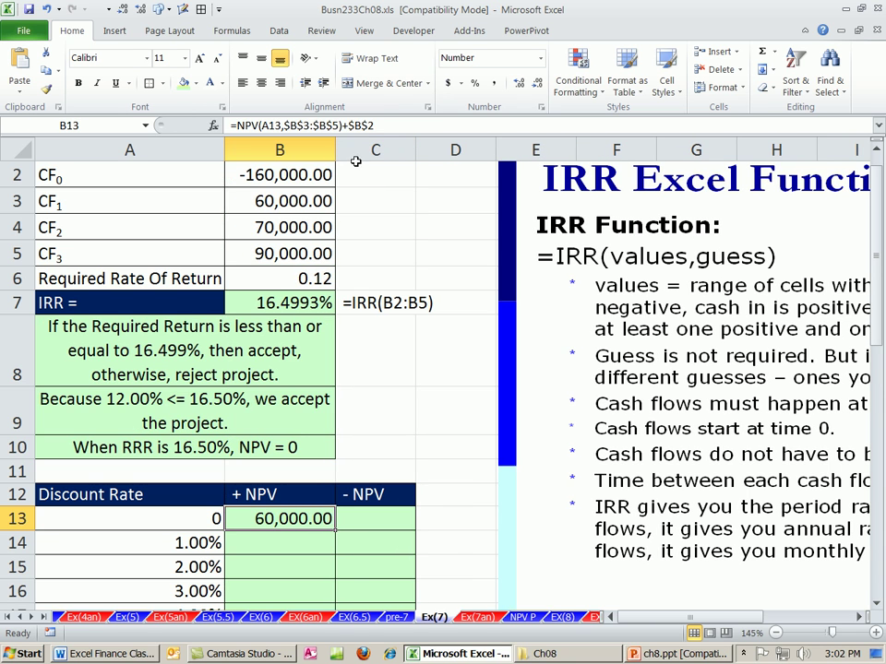
Step: Fill the NPV formula down to B44 and verify the copied references in B14 and B44
{"action": "double_click", "coordinate": [336, 530]}
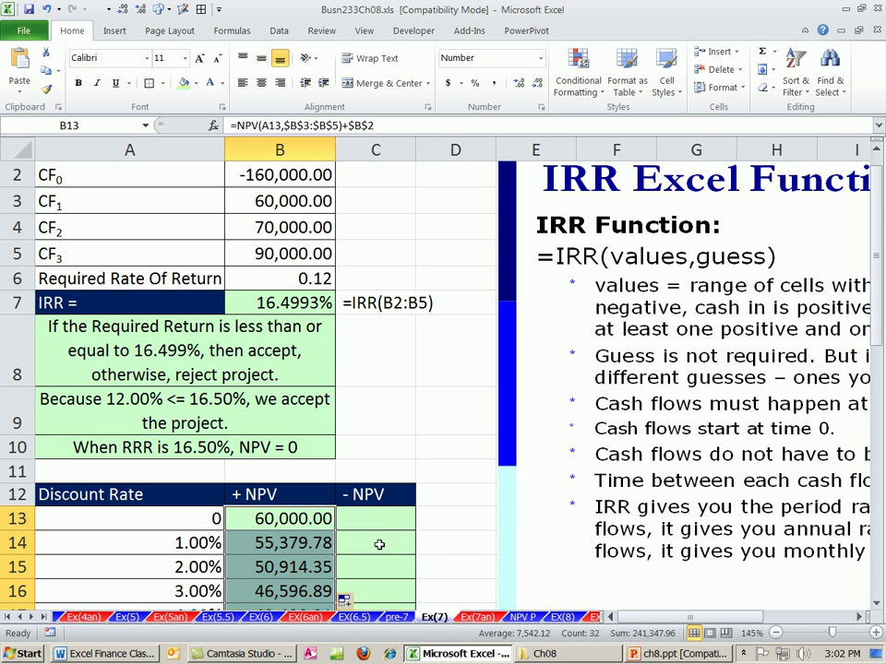
{"action": "double_click", "coordinate": [304, 543]}
{"action": "key", "text": "Escape"}
{"action": "scroll", "coordinate": [363, 526], "scroll_direction": "down", "scroll_amount": 7}
{"action": "scroll", "coordinate": [357, 530], "scroll_direction": "down", "scroll_amount": 3}
{"action": "left_click", "coordinate": [287, 464]}
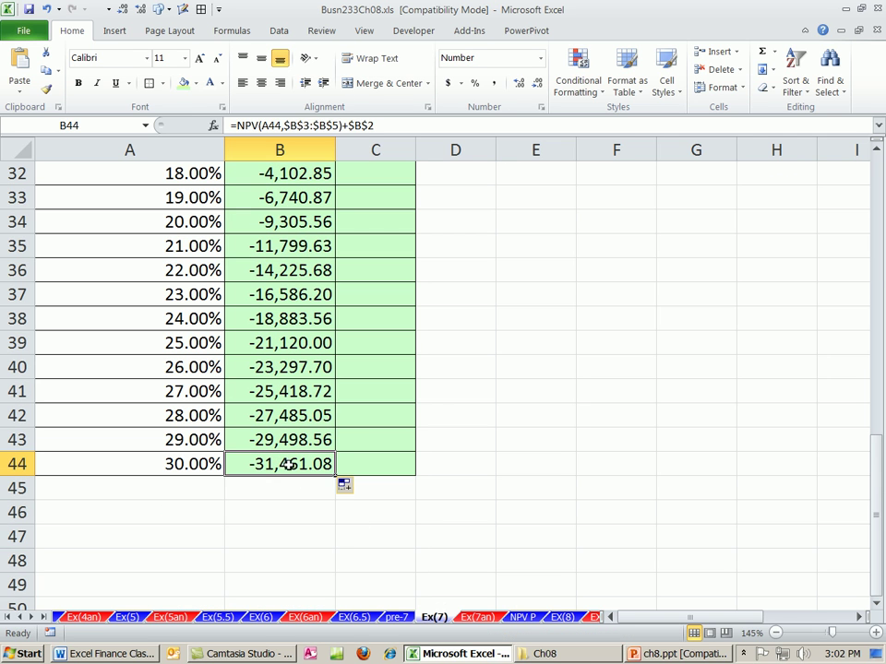
{"action": "double_click", "coordinate": [287, 464]}
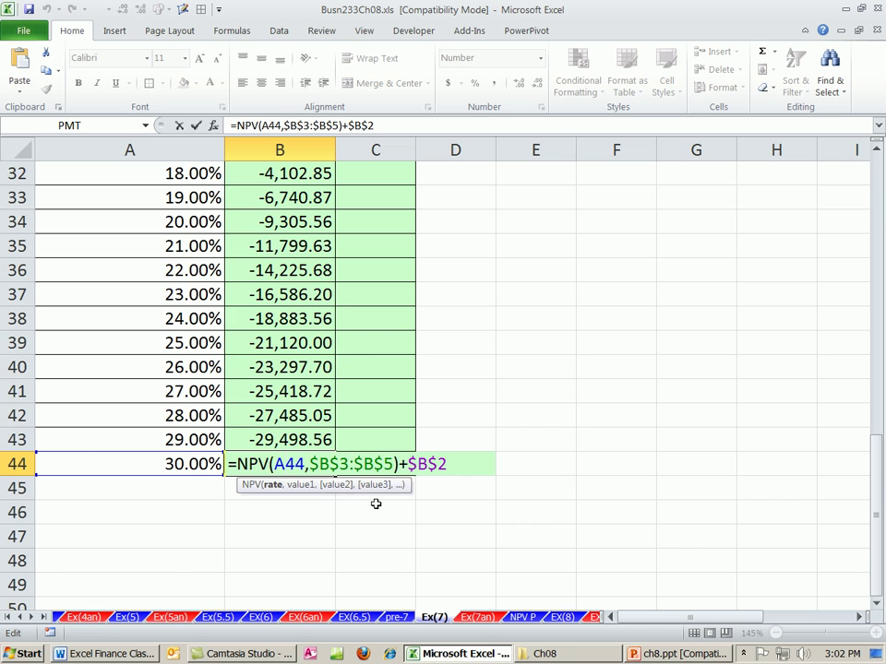
{"action": "scroll", "coordinate": [392, 550], "scroll_direction": "up", "scroll_amount": 10}
{"action": "key", "text": "Escape"}
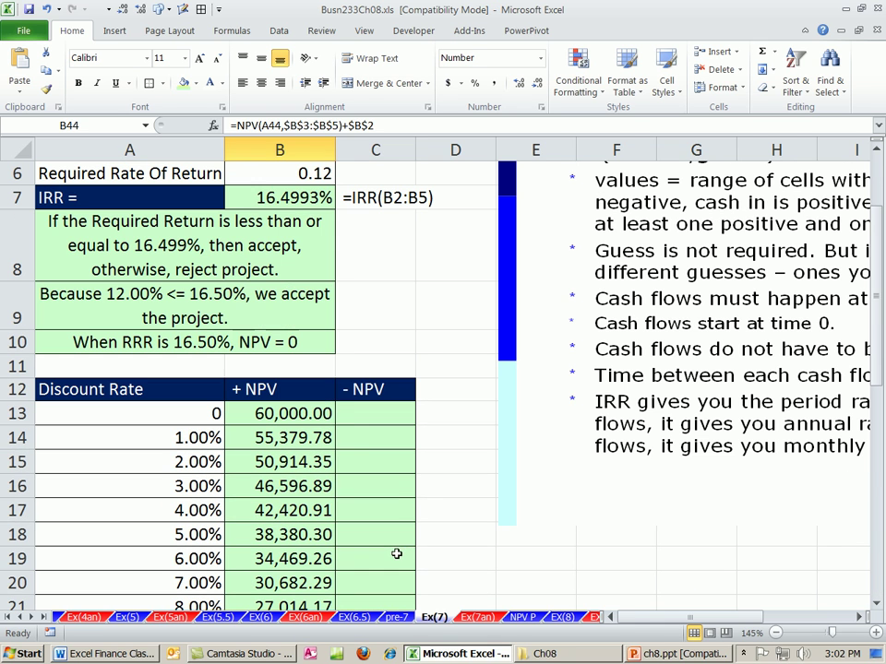
Step: Review B13's NPV formula without changing it
{"action": "left_click", "coordinate": [358, 413]}
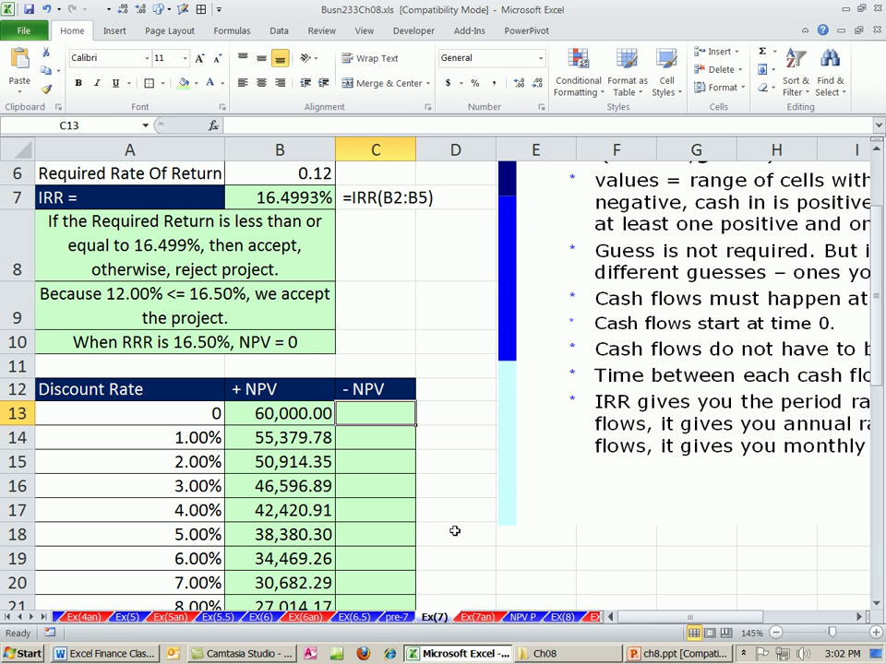
{"action": "key", "text": "Left"}
{"action": "key", "text": "F2"}
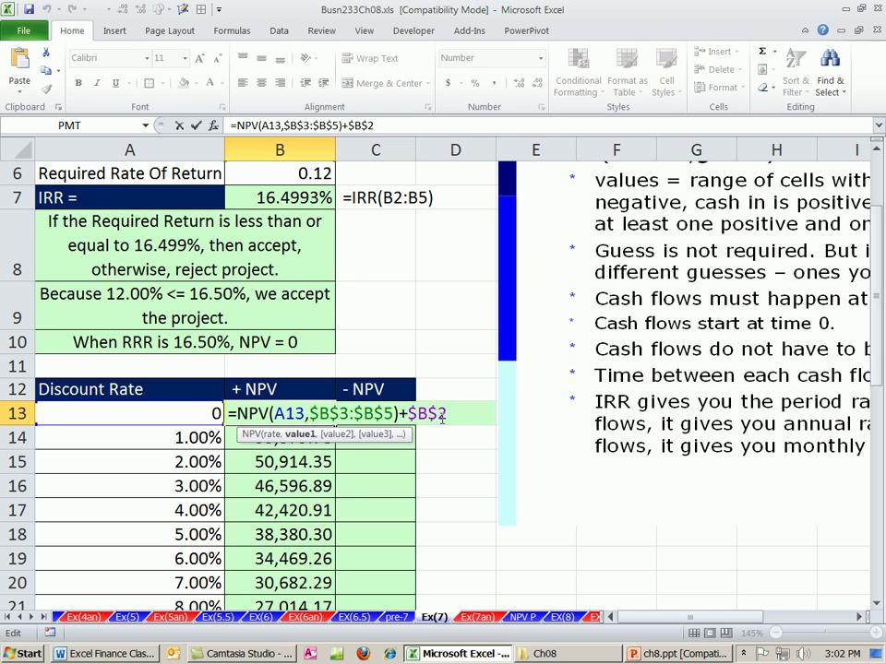
{"action": "left_click_drag", "start_coordinate": [446, 415], "coordinate": [251, 420]}
{"action": "key", "text": "ctrl+c"}
{"action": "key", "text": "Escape"}
{"action": "left_click", "coordinate": [383, 414]}
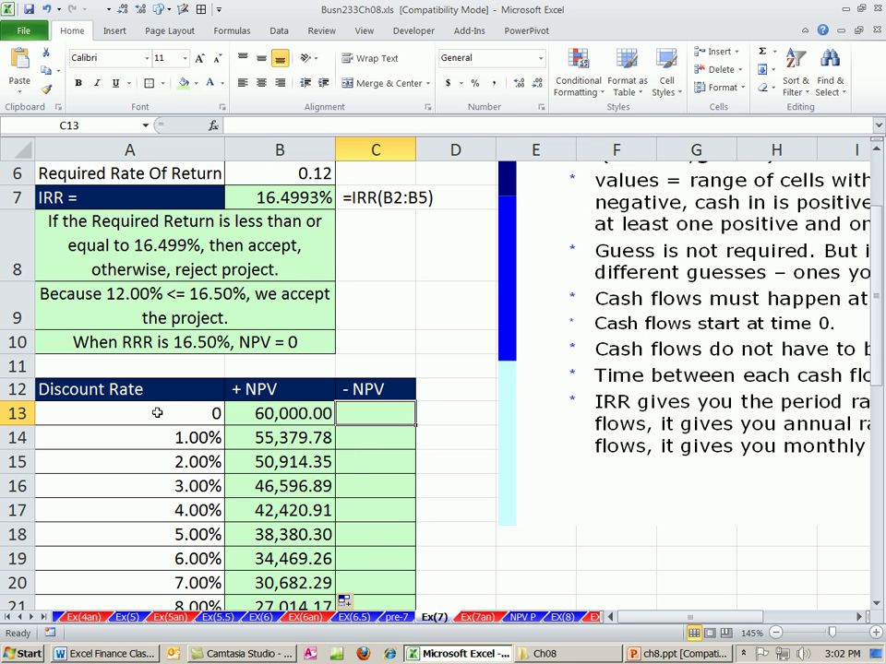
Step: Select the discount rates and + NPV values in A12:B44
{"action": "left_click", "coordinate": [108, 390]}
{"action": "left_click_drag", "start_coordinate": [108, 389], "coordinate": [287, 562]}
{"action": "scroll", "coordinate": [327, 545], "scroll_direction": "up", "scroll_amount": 1}
{"action": "scroll", "coordinate": [327, 545], "scroll_direction": "up", "scroll_amount": 7}
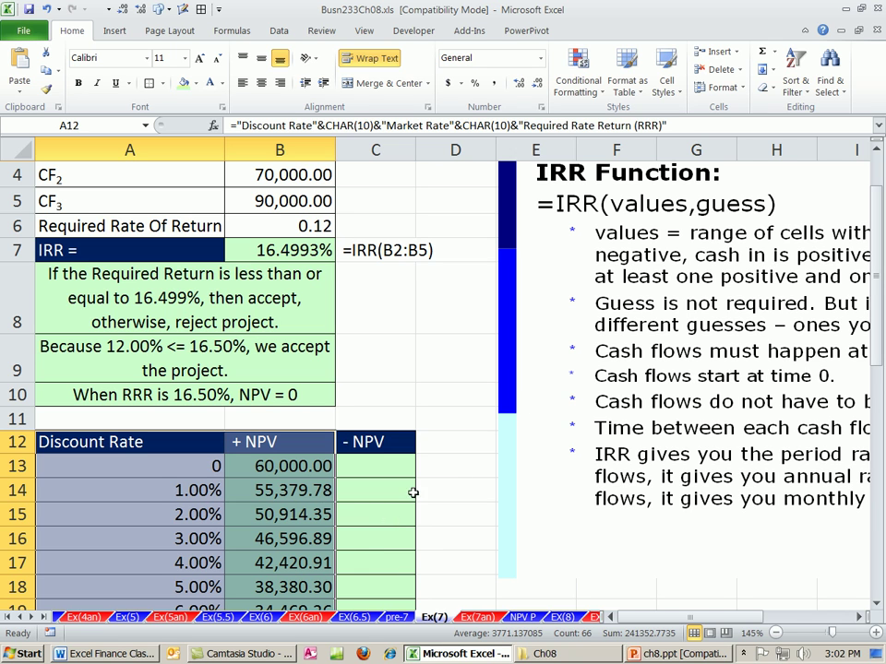
Step: Insert a 2-D area chart of the discount rate and + NPV data
{"action": "left_click", "coordinate": [109, 34]}
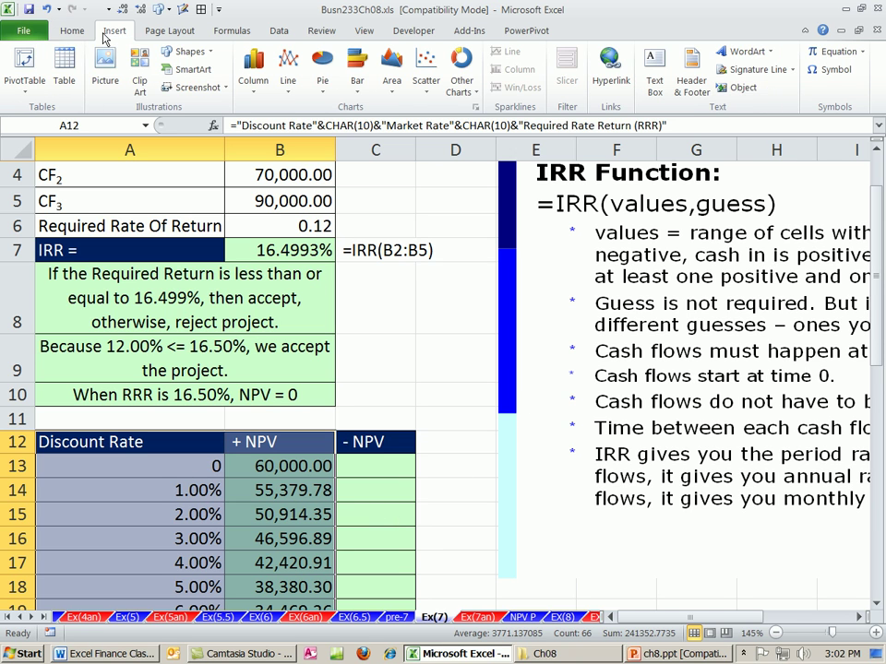
{"action": "left_click", "coordinate": [391, 69]}
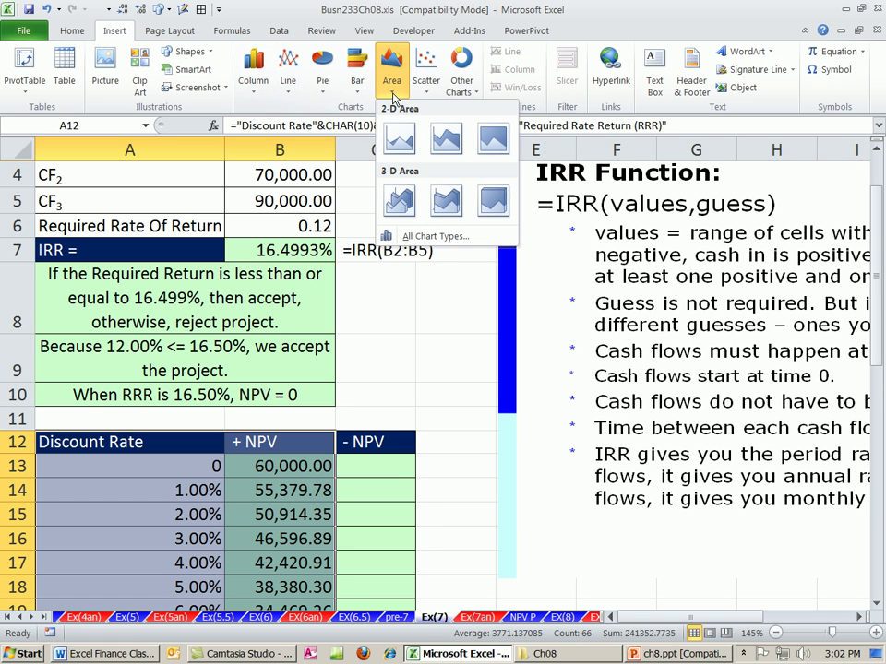
{"action": "left_click", "coordinate": [400, 140]}
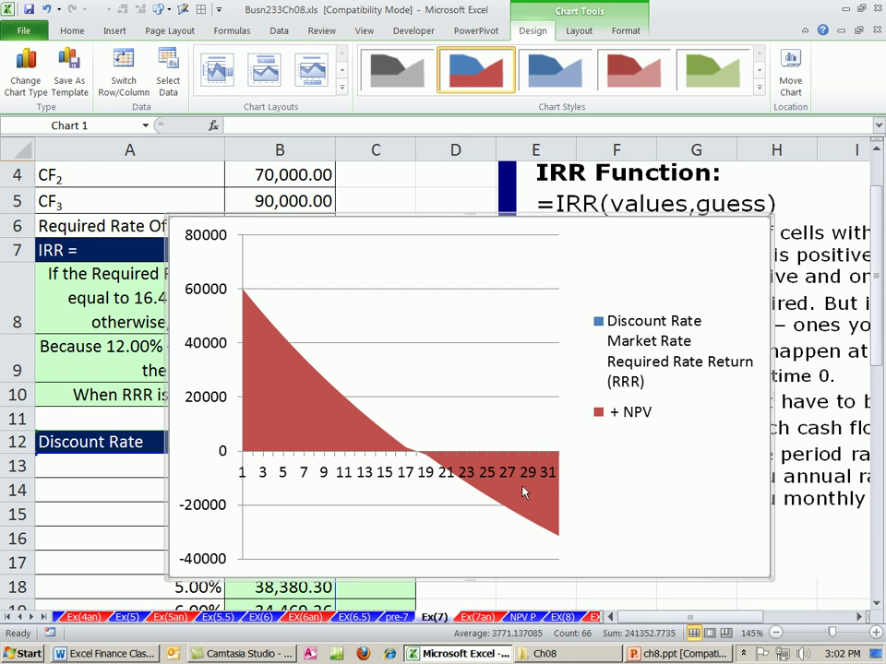
Step: Delete the chart legend, shrink the chart and place it beside the table
{"action": "mouse_move", "coordinate": [498, 218]}
{"action": "left_mouse_down"}
{"action": "mouse_move", "coordinate": [608, 218]}
{"action": "mouse_move", "coordinate": [623, 191]}
{"action": "mouse_move", "coordinate": [549, 191]}
{"action": "mouse_move", "coordinate": [474, 210]}
{"action": "left_mouse_up"}
{"action": "left_click", "coordinate": [633, 346]}
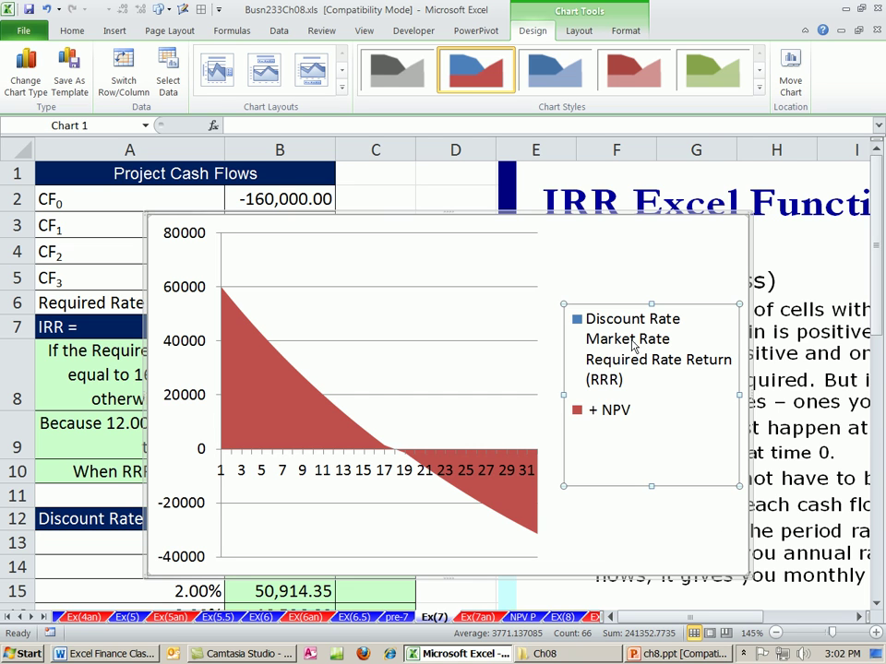
{"action": "key", "text": "Delete"}
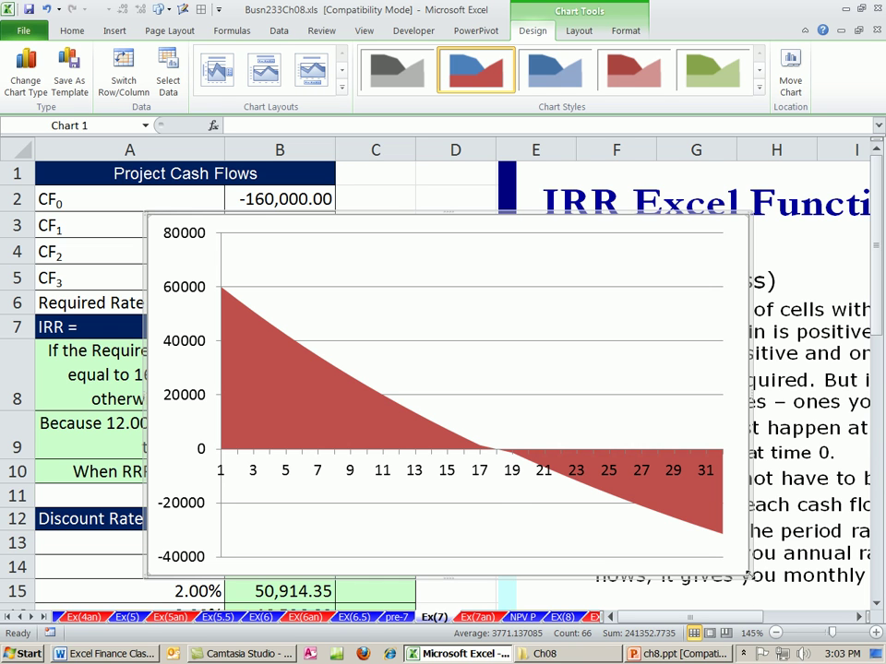
{"action": "left_click_drag", "start_coordinate": [748, 576], "coordinate": [488, 418]}
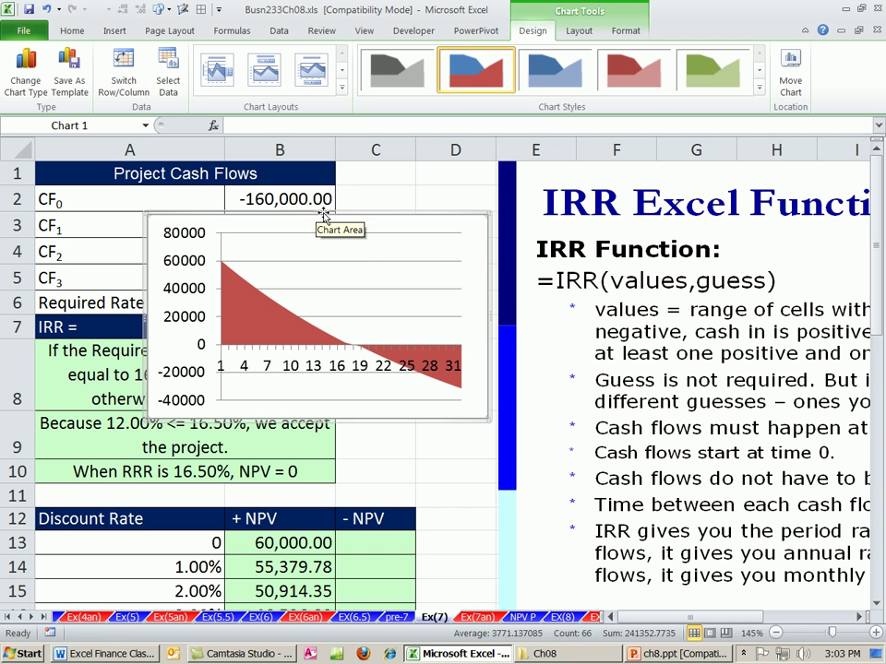
{"action": "left_click_drag", "start_coordinate": [325, 215], "coordinate": [624, 509]}
{"action": "scroll", "coordinate": [646, 469], "scroll_direction": "down", "scroll_amount": 3}
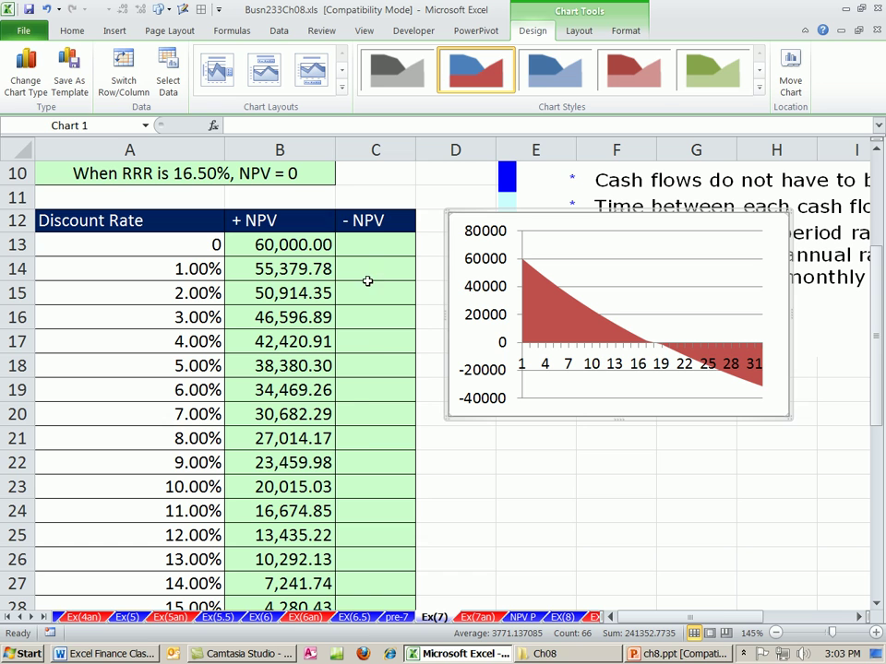
Step: Start an IF formula in C13 with the pasted NPV calculation as its test, checking it with F9
{"action": "left_click", "coordinate": [366, 245]}
{"action": "type", "text": "=IF("}
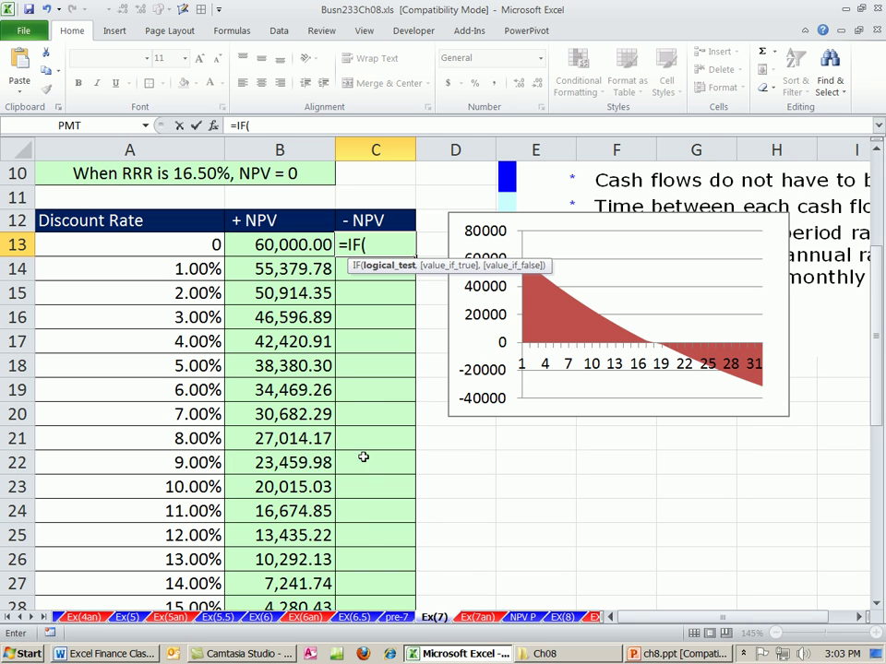
{"action": "key", "text": "ctrl+v"}
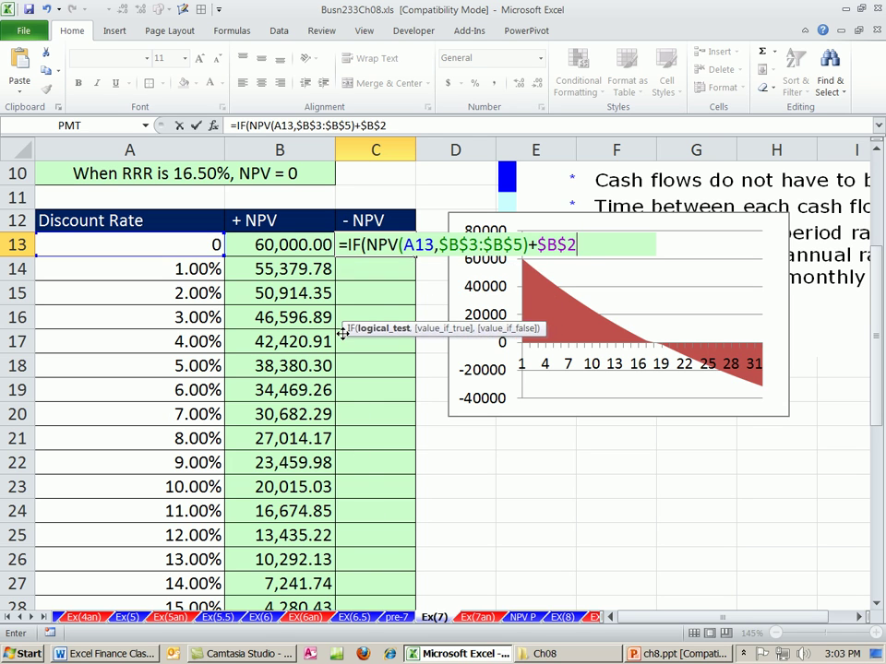
{"action": "type", "text": "<0"}
{"action": "left_click_drag", "start_coordinate": [367, 244], "coordinate": [647, 257]}
{"action": "key", "text": "ctrl+c"}
{"action": "scroll", "coordinate": [480, 489], "scroll_direction": "down", "scroll_amount": 2}
{"action": "scroll", "coordinate": [402, 578], "scroll_direction": "down", "scroll_amount": 1}
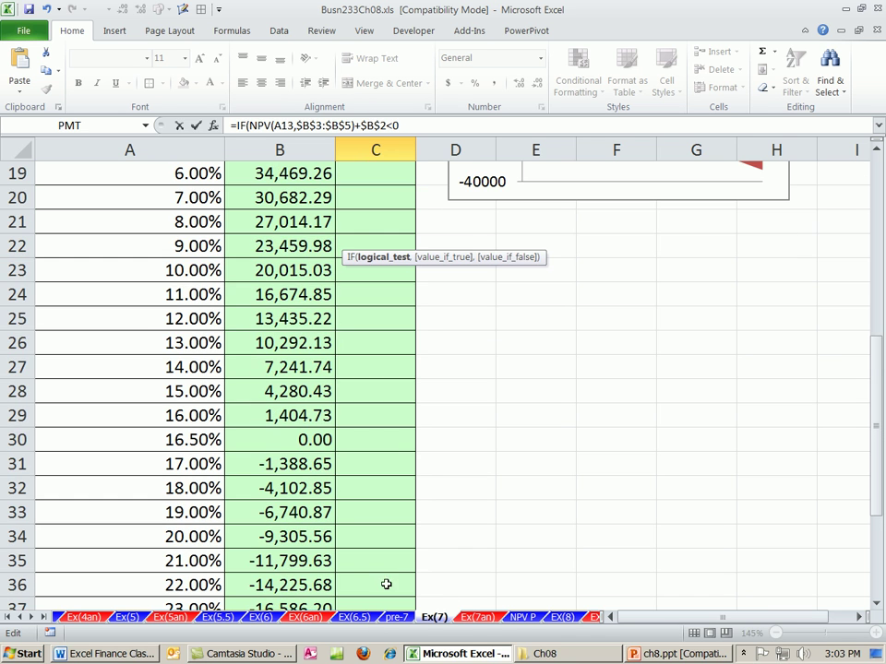
{"action": "scroll", "coordinate": [421, 580], "scroll_direction": "up", "scroll_amount": 6}
{"action": "scroll", "coordinate": [492, 544], "scroll_direction": "down", "scroll_amount": 1}
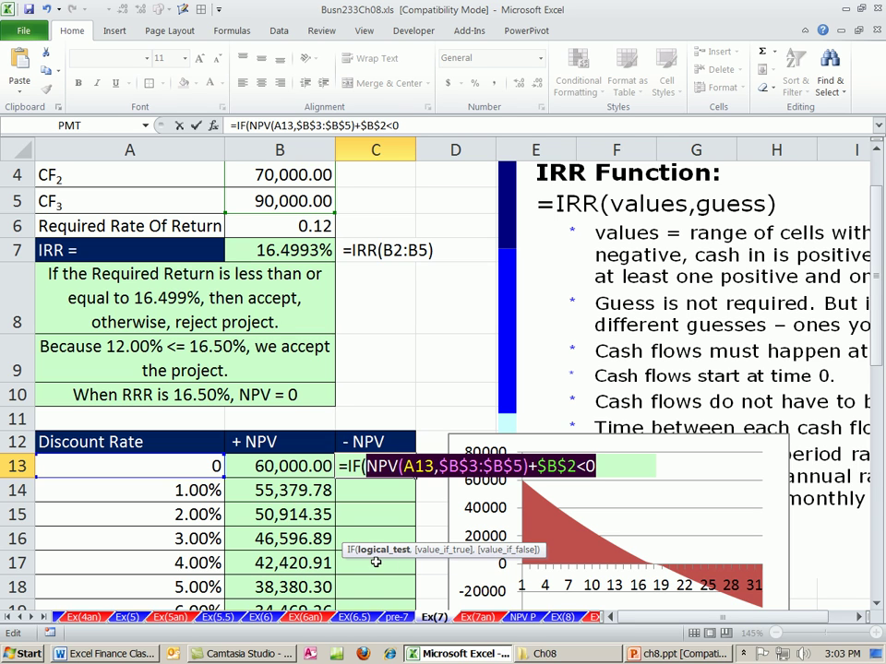
{"action": "key", "text": "F9"}
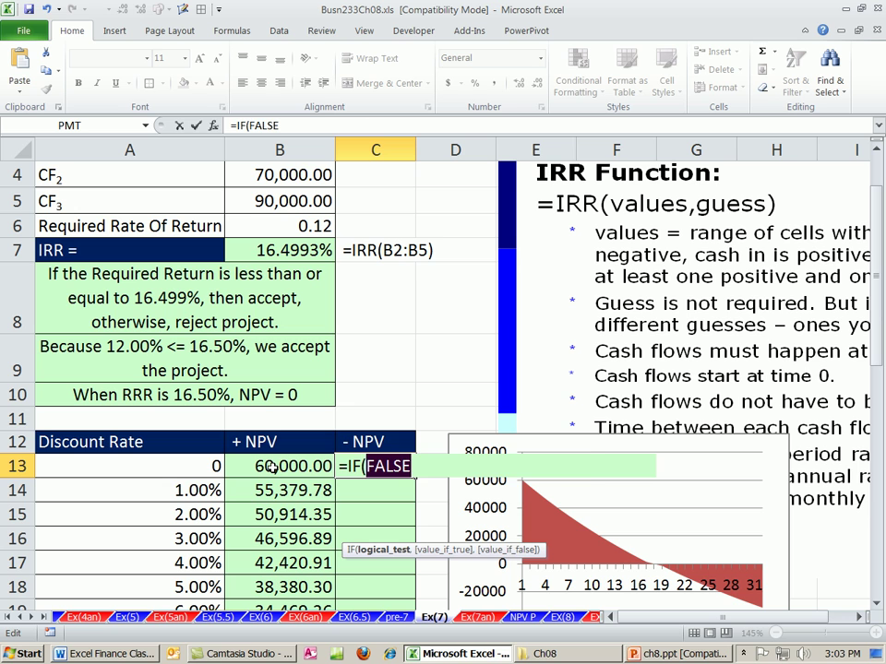
{"action": "key", "text": "ctrl+v"}
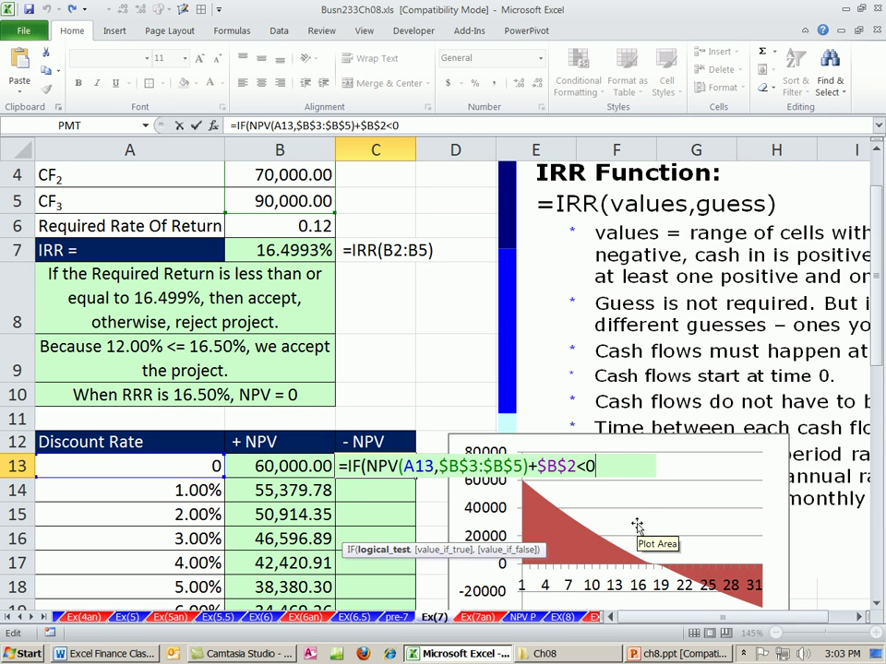
{"action": "type", "text": ","}
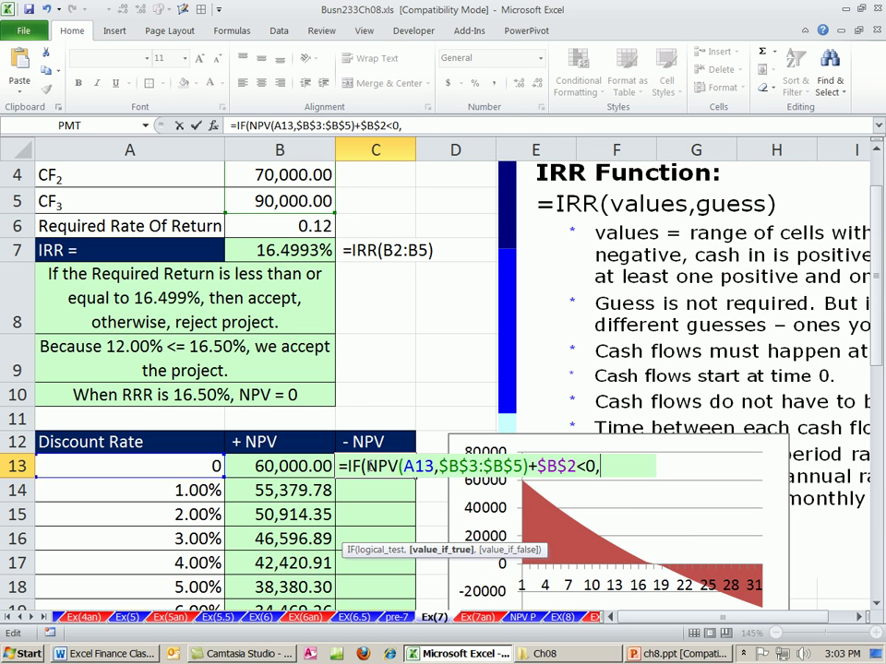
Step: Finish it as =IF(B13<0,B13,"") in C13 and fill it down to C44
{"action": "left_click_drag", "start_coordinate": [370, 468], "coordinate": [745, 472]}
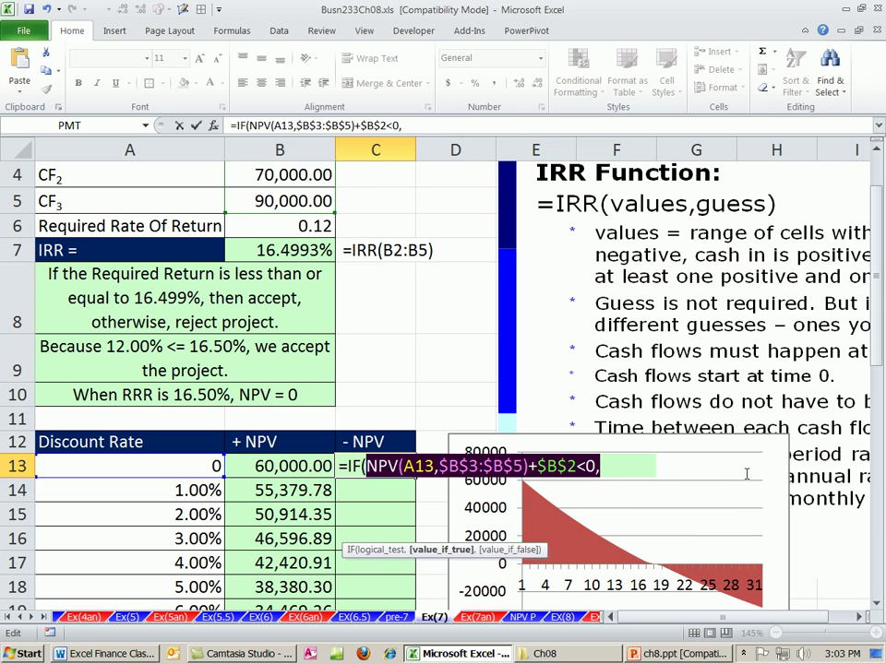
{"action": "left_click", "coordinate": [277, 468]}
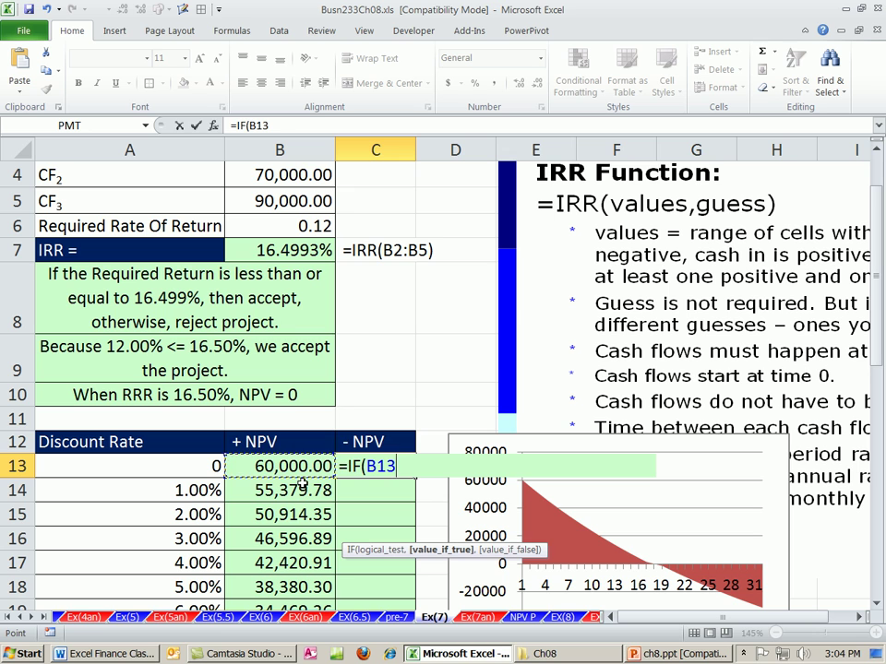
{"action": "type", "text": "<0"}
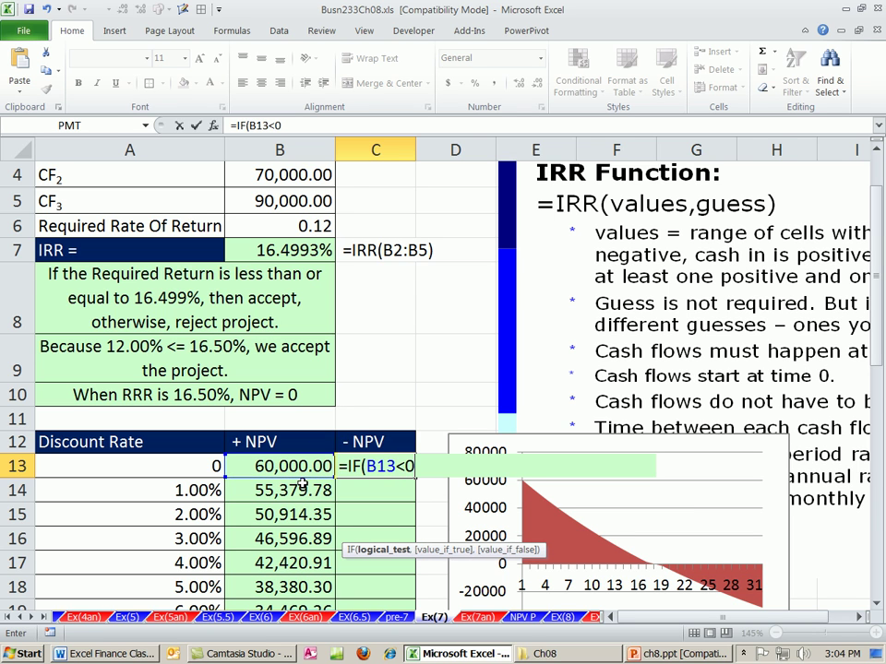
{"action": "type", "text": ","}
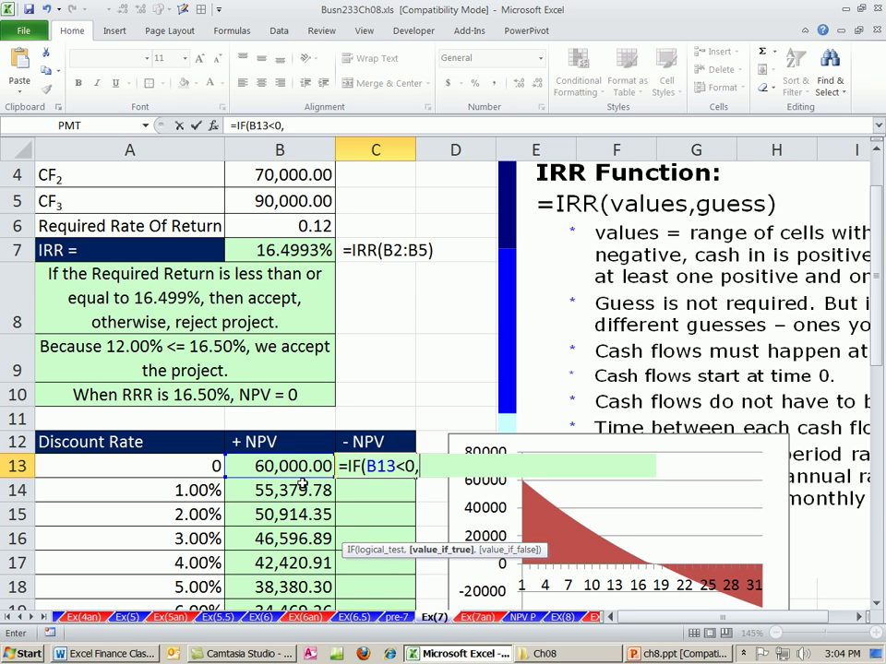
{"action": "left_click", "coordinate": [281, 466]}
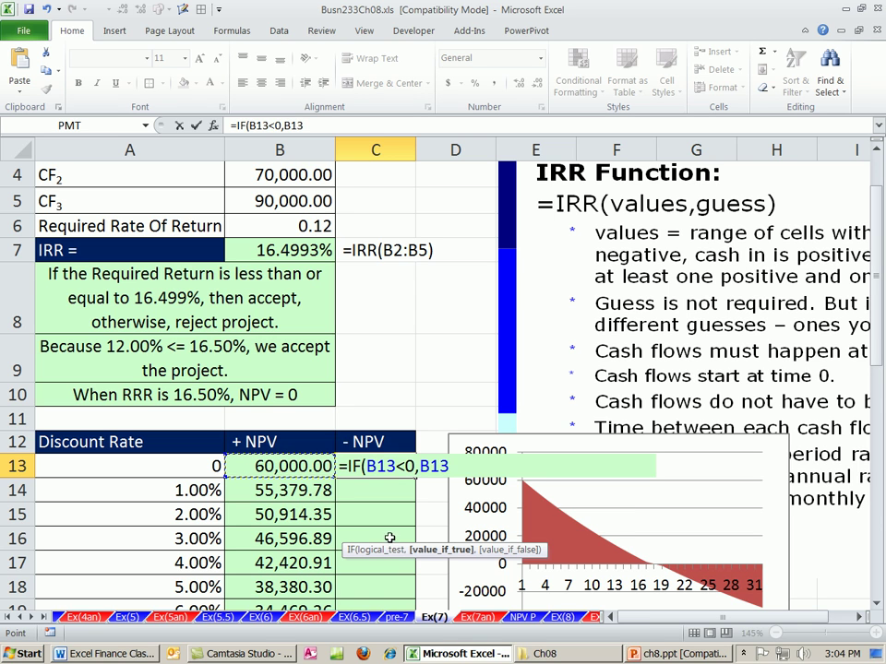
{"action": "type", "text": ","}
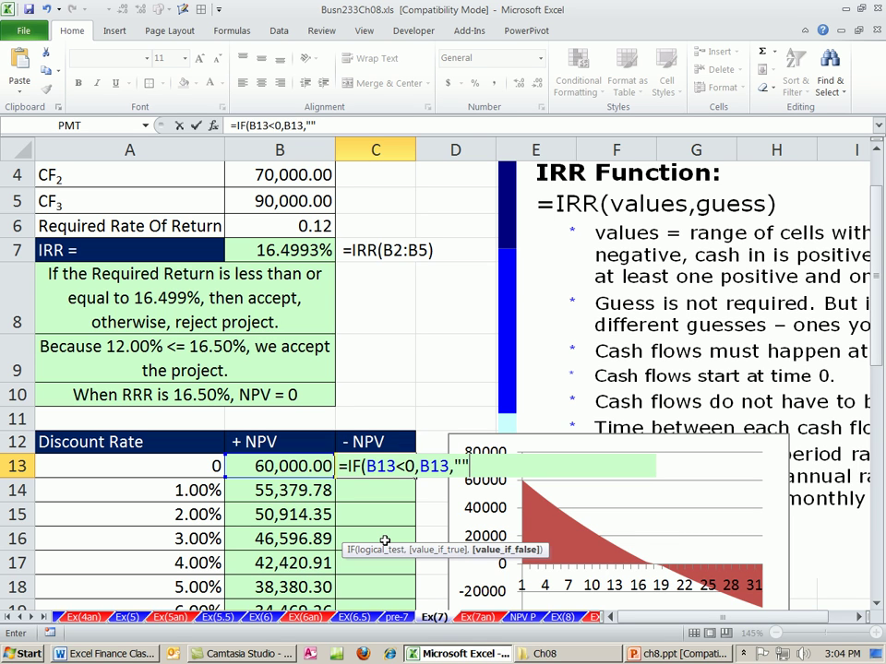
{"action": "type", "text": "\"\")"}
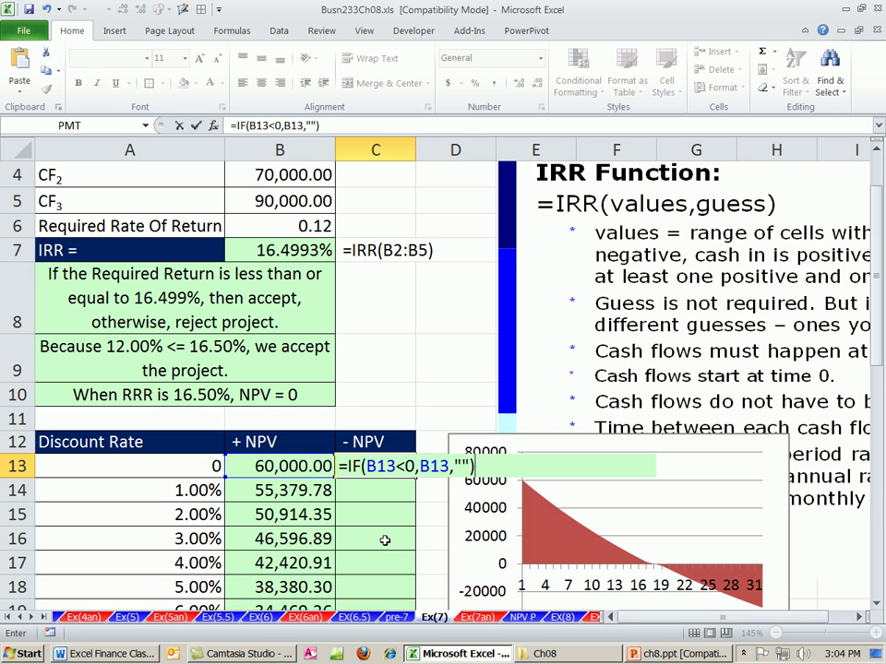
{"action": "key", "text": "ctrl+Return"}
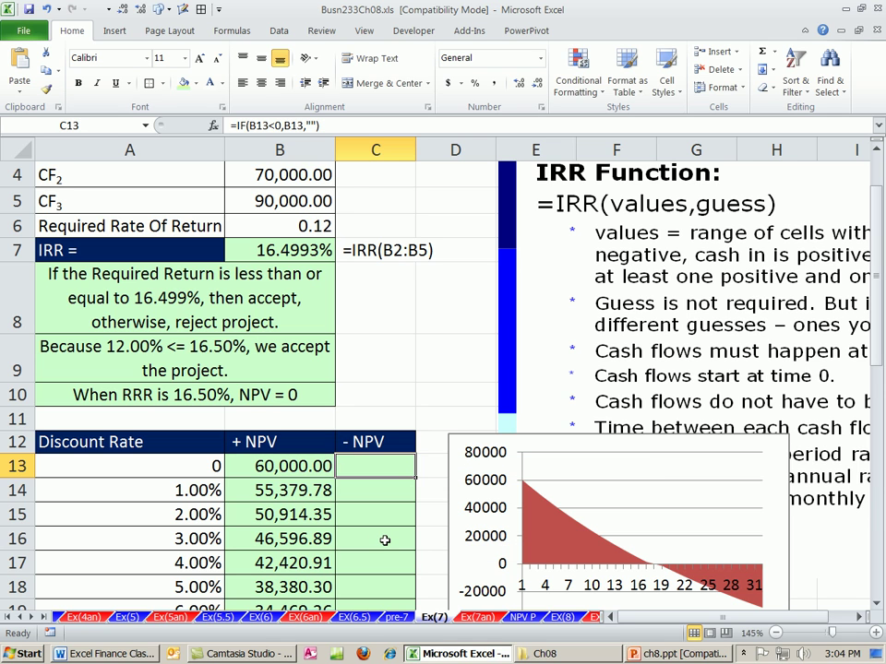
{"action": "double_click", "coordinate": [415, 477]}
{"action": "scroll", "coordinate": [435, 498], "scroll_direction": "down", "scroll_amount": 5}
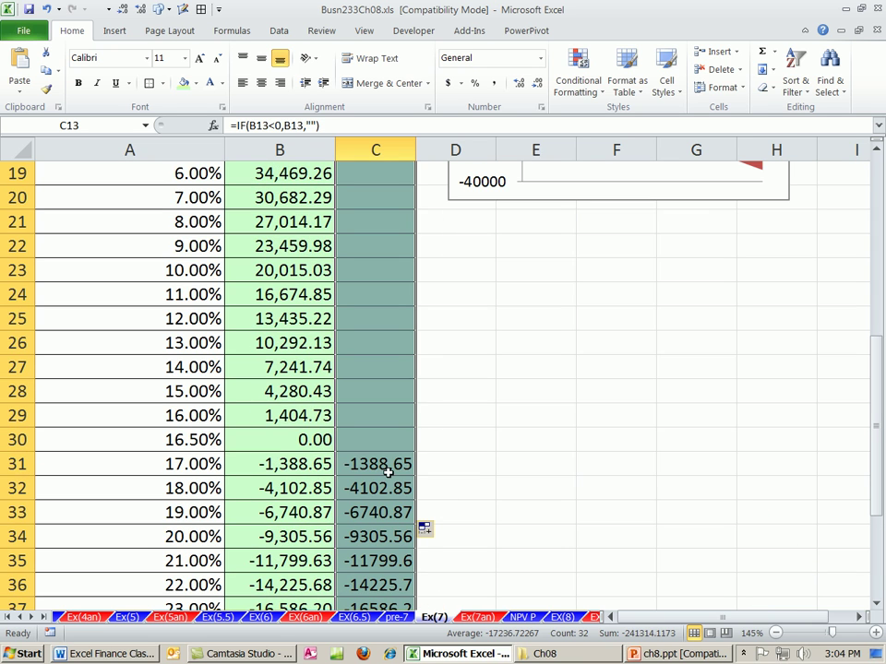
{"action": "scroll", "coordinate": [382, 529], "scroll_direction": "up", "scroll_amount": 2}
{"action": "scroll", "coordinate": [386, 583], "scroll_direction": "up", "scroll_amount": 2}
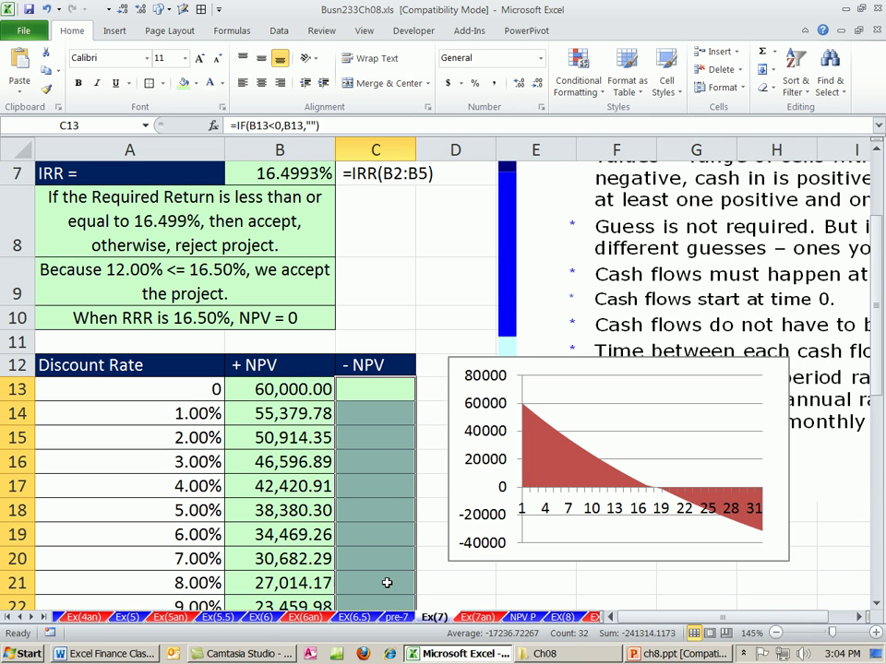
Step: Remove the unwanted Discount Rate series from the NPV area chart's data source
{"action": "left_click", "coordinate": [533, 360]}
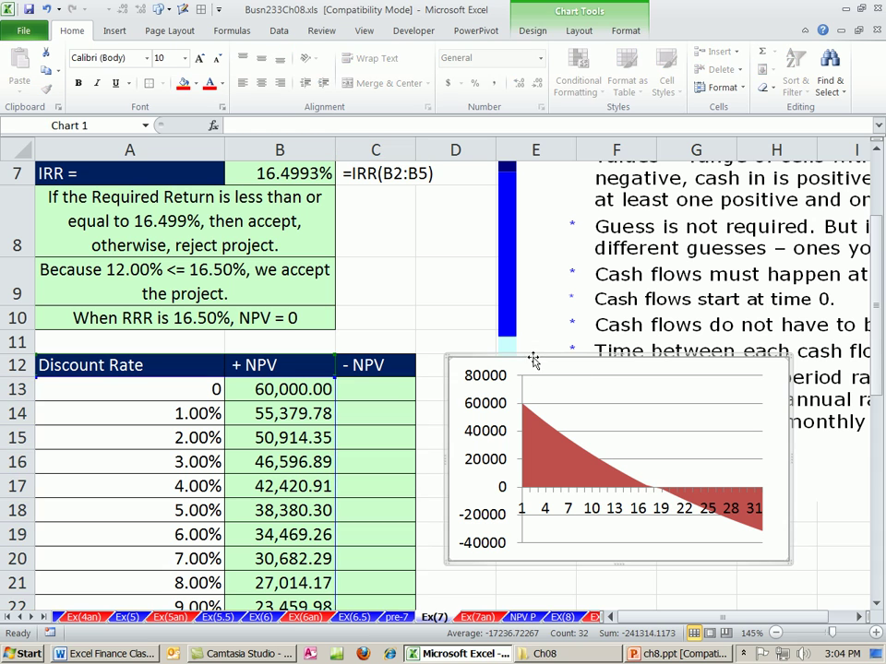
{"action": "left_click", "coordinate": [535, 33]}
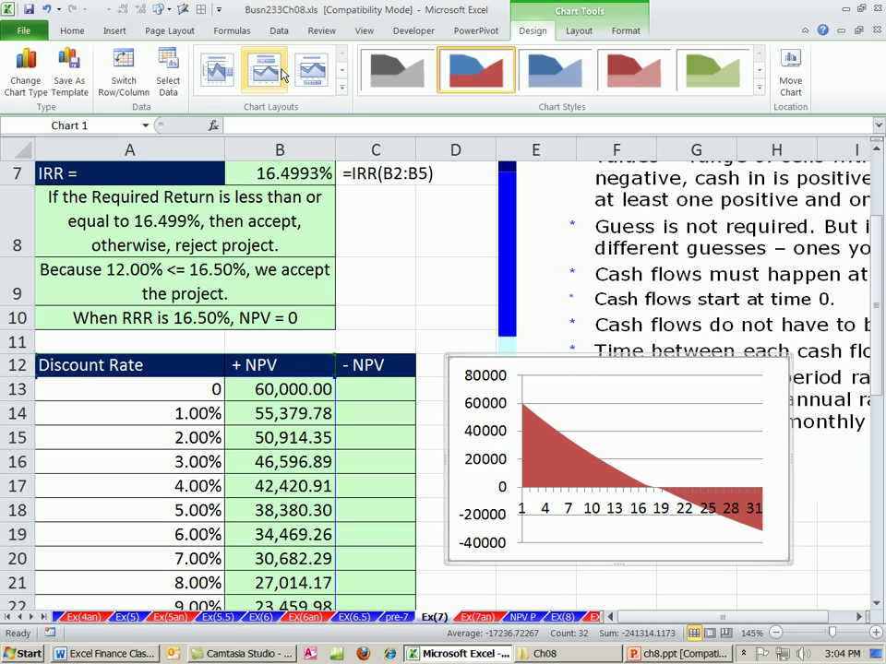
{"action": "left_click", "coordinate": [168, 88]}
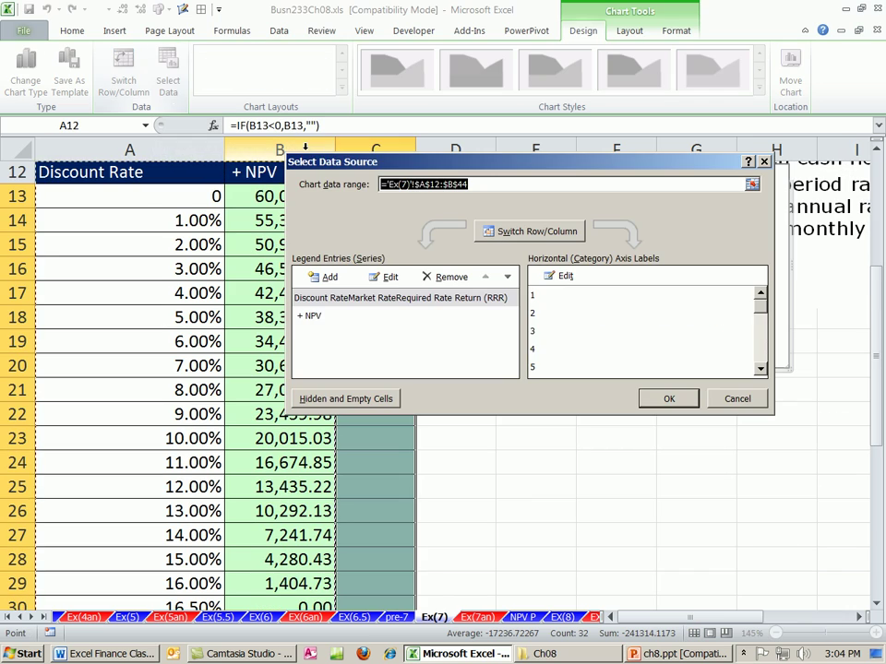
{"action": "left_click_drag", "start_coordinate": [372, 166], "coordinate": [411, 358]}
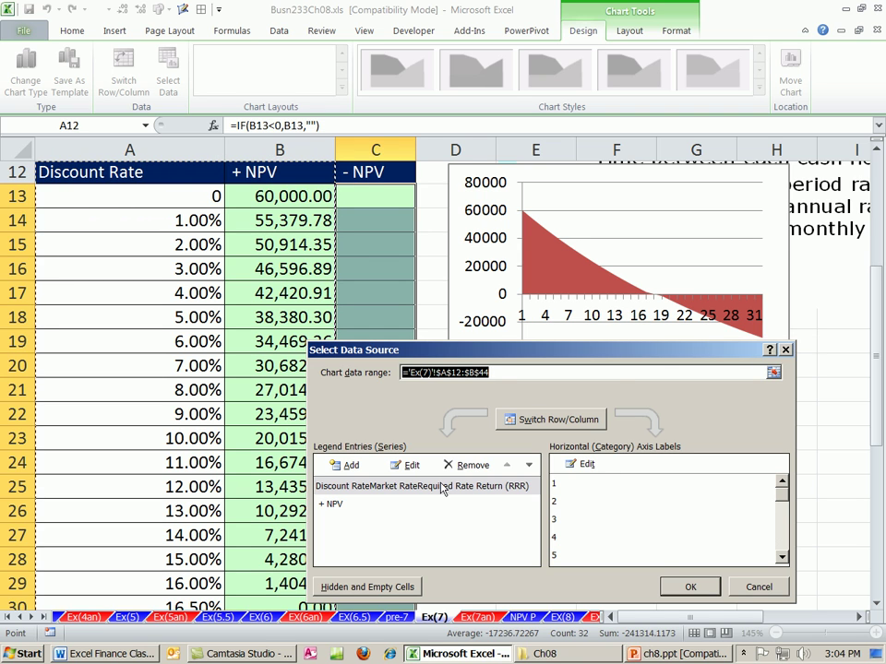
{"action": "left_click", "coordinate": [376, 488]}
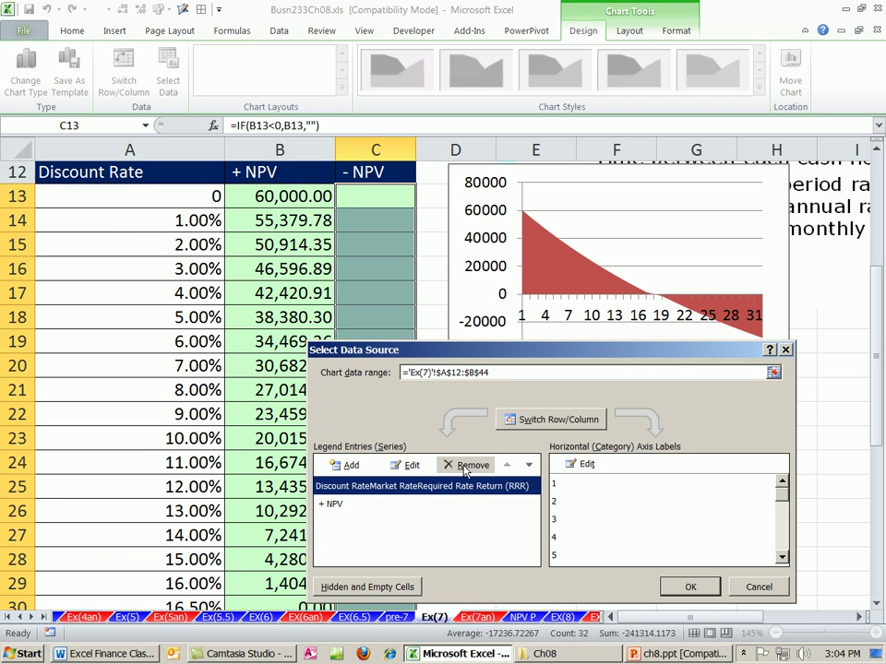
{"action": "left_click", "coordinate": [465, 469]}
{"action": "left_click", "coordinate": [336, 492]}
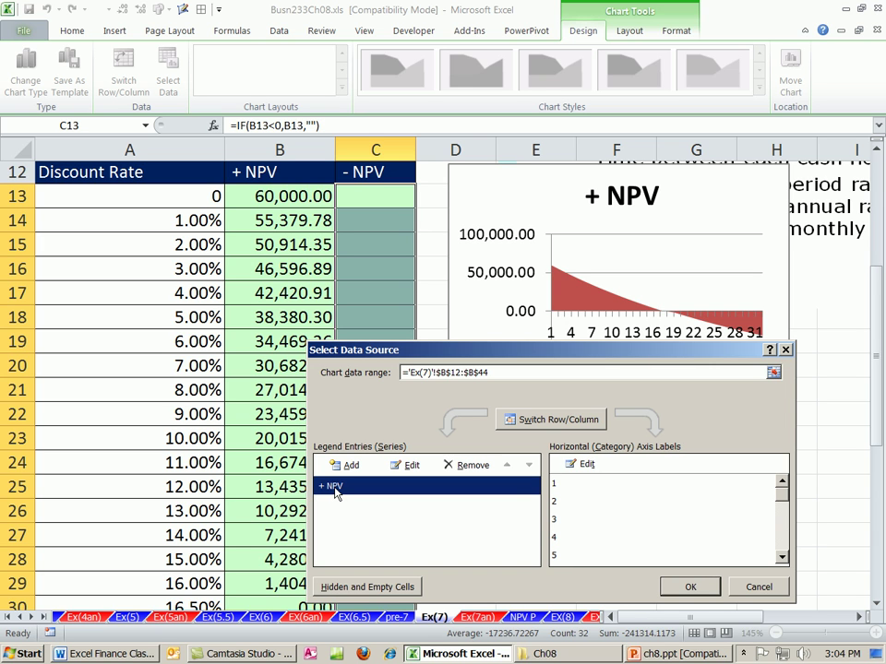
Step: Use the discount rates in A13:A44 as the horizontal axis labels and apply the change
{"action": "left_click", "coordinate": [581, 464]}
{"action": "left_click_drag", "start_coordinate": [483, 321], "coordinate": [601, 411]}
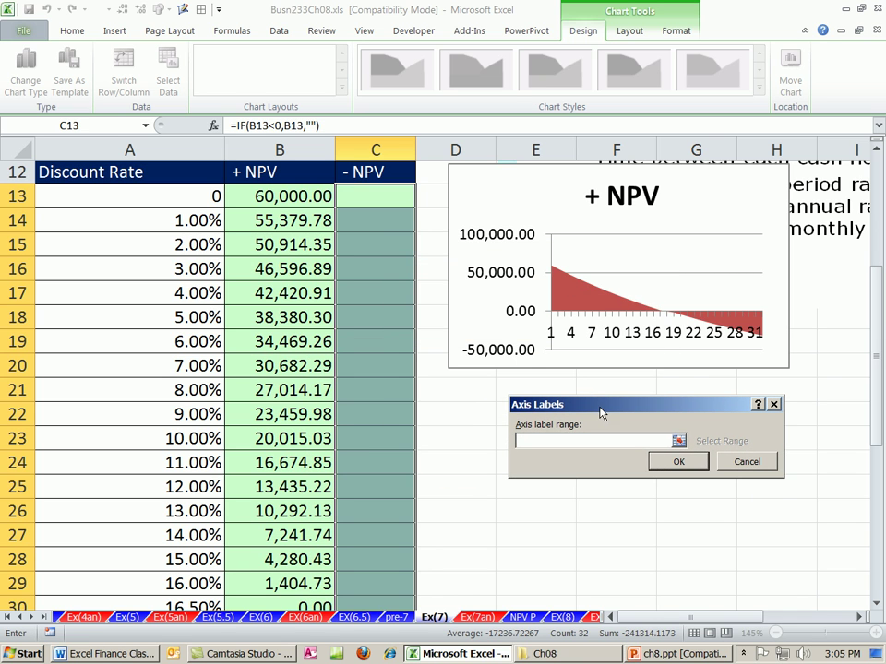
{"action": "left_click", "coordinate": [178, 196]}
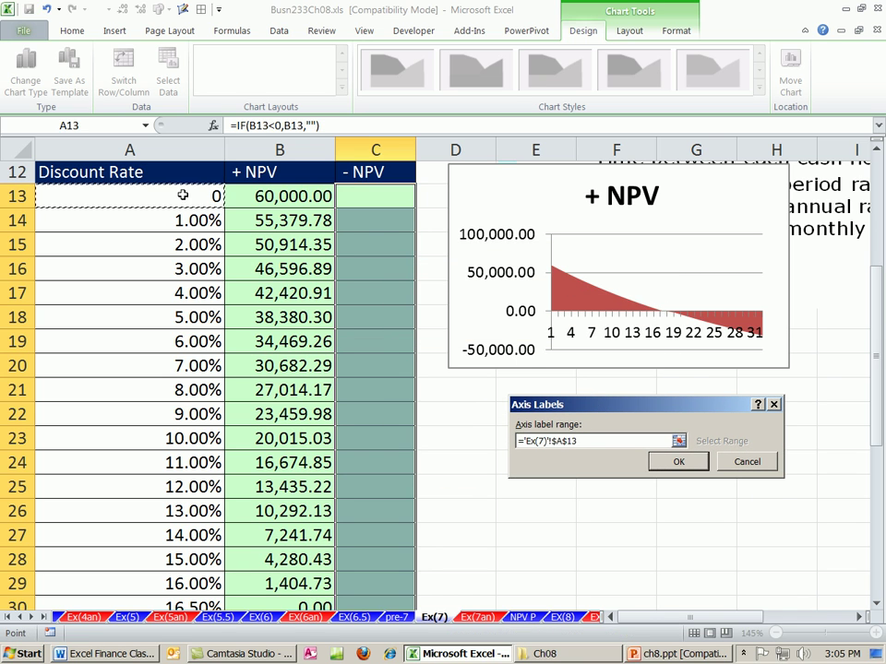
{"action": "key", "text": "ctrl+shift+Down"}
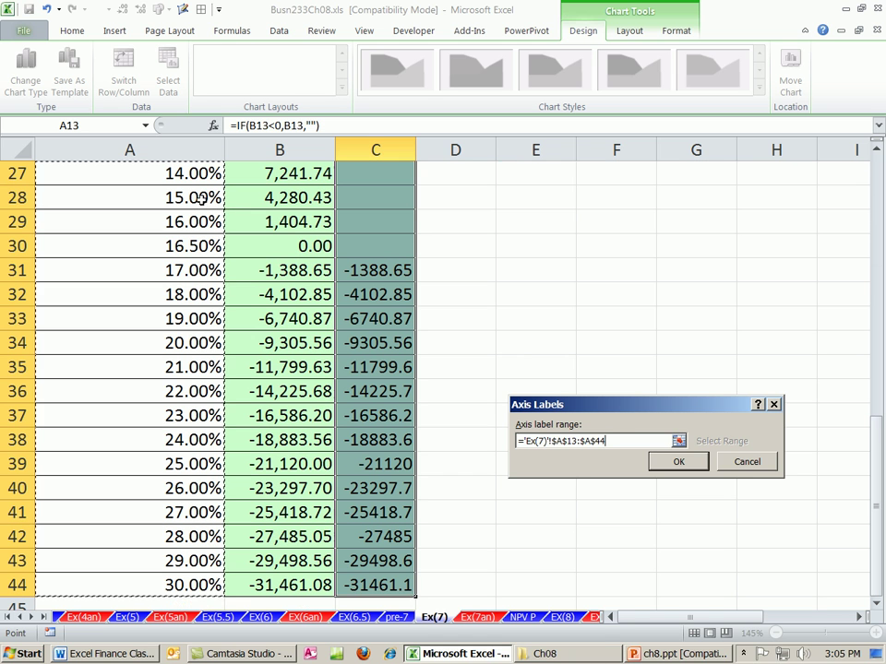
{"action": "left_click", "coordinate": [679, 462]}
{"action": "left_click_drag", "start_coordinate": [623, 356], "coordinate": [583, 229]}
{"action": "left_click_drag", "start_coordinate": [697, 230], "coordinate": [688, 210]}
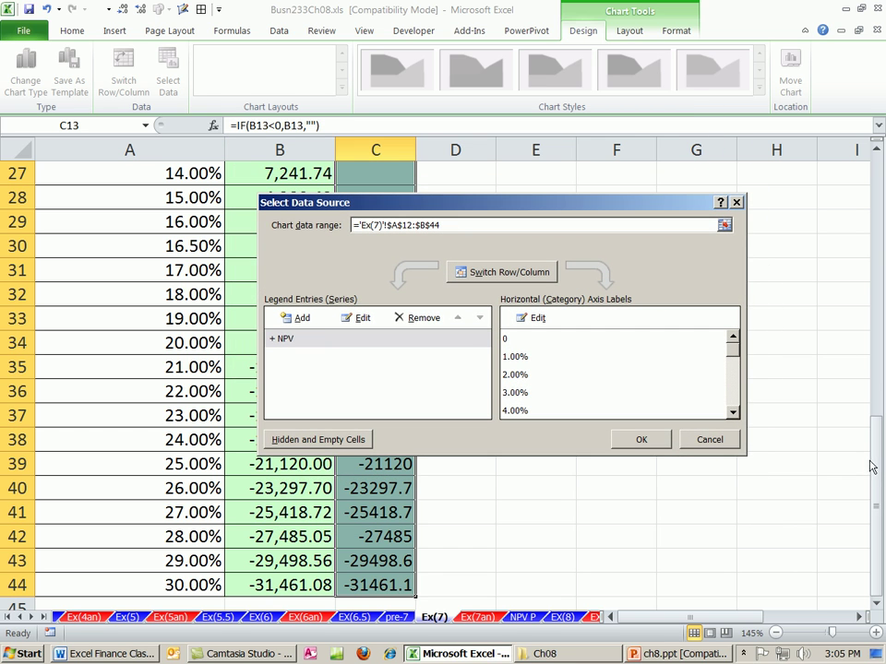
{"action": "left_click", "coordinate": [641, 439]}
{"action": "left_click_drag", "start_coordinate": [881, 476], "coordinate": [867, 283]}
{"action": "left_click", "coordinate": [645, 390]}
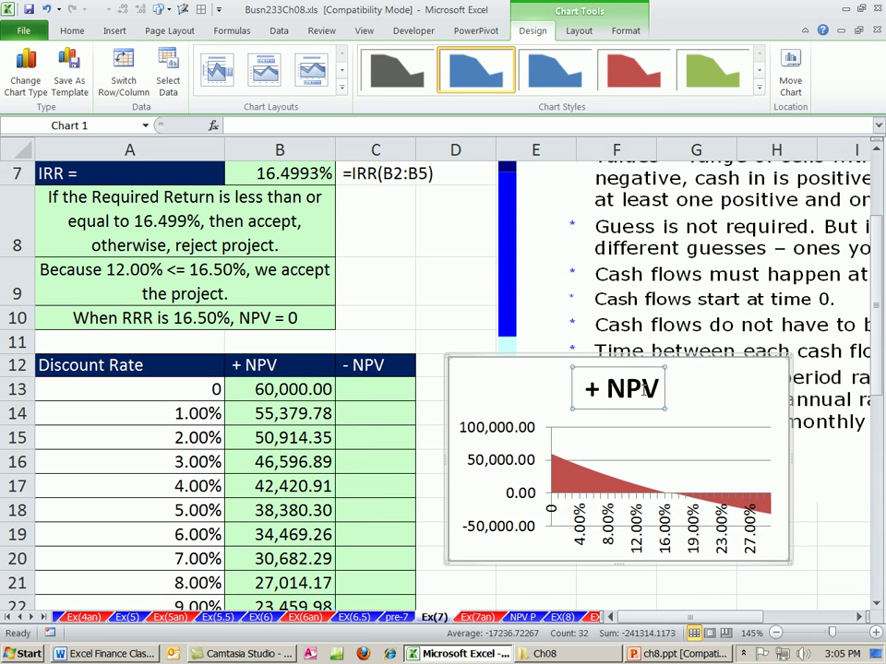
Step: Delete the chart title and add a - NPV series named from C12 with values C13:C44
{"action": "key", "text": "Delete"}
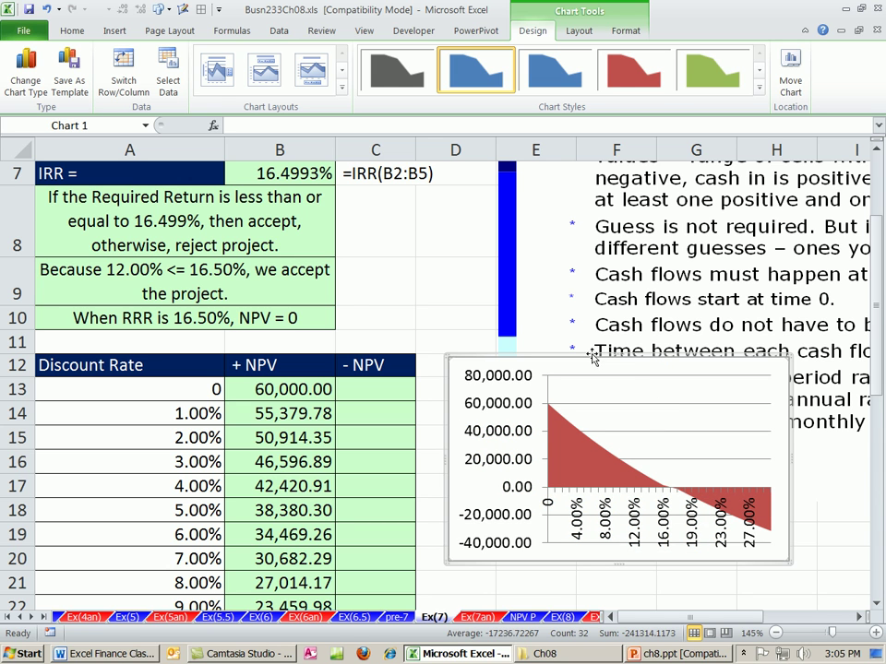
{"action": "left_click", "coordinate": [171, 82]}
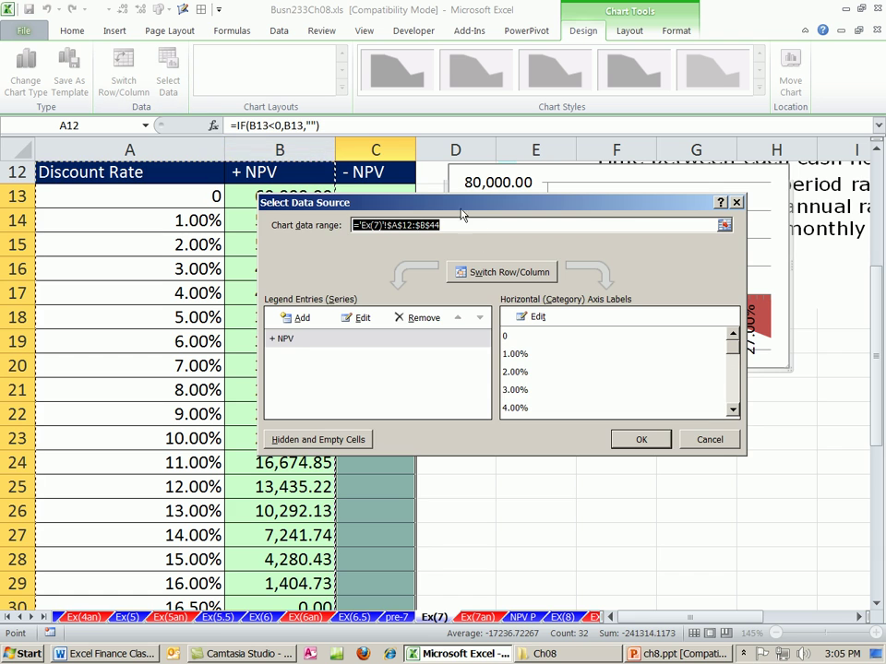
{"action": "left_click_drag", "start_coordinate": [466, 209], "coordinate": [591, 203]}
{"action": "left_click", "coordinate": [432, 310]}
{"action": "left_click", "coordinate": [350, 171]}
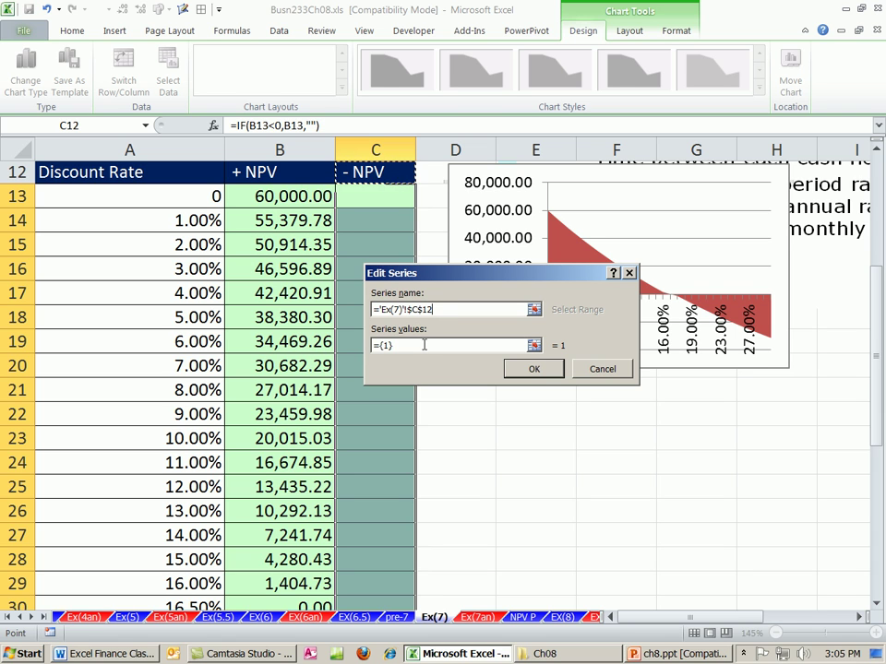
{"action": "left_click", "coordinate": [423, 345]}
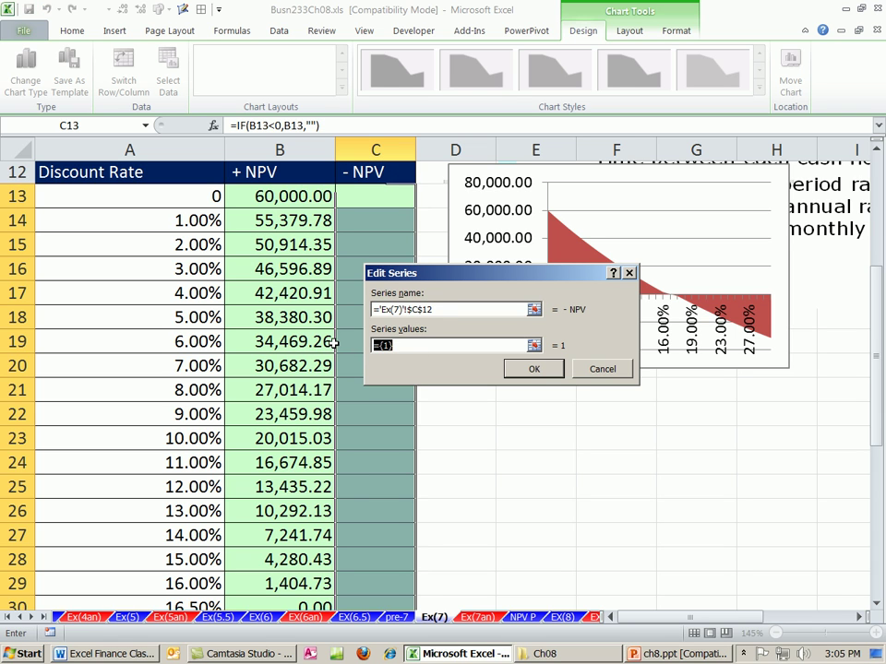
{"action": "key", "text": "BackSpace"}
{"action": "left_click_drag", "start_coordinate": [358, 198], "coordinate": [355, 217]}
{"action": "key", "text": "ctrl+shift+Down"}
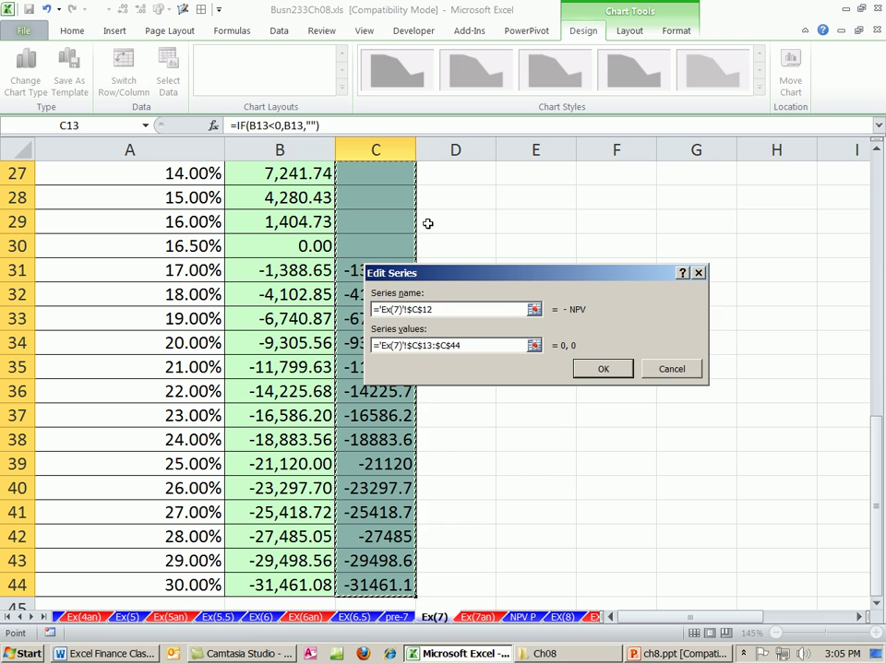
{"action": "left_click", "coordinate": [603, 369]}
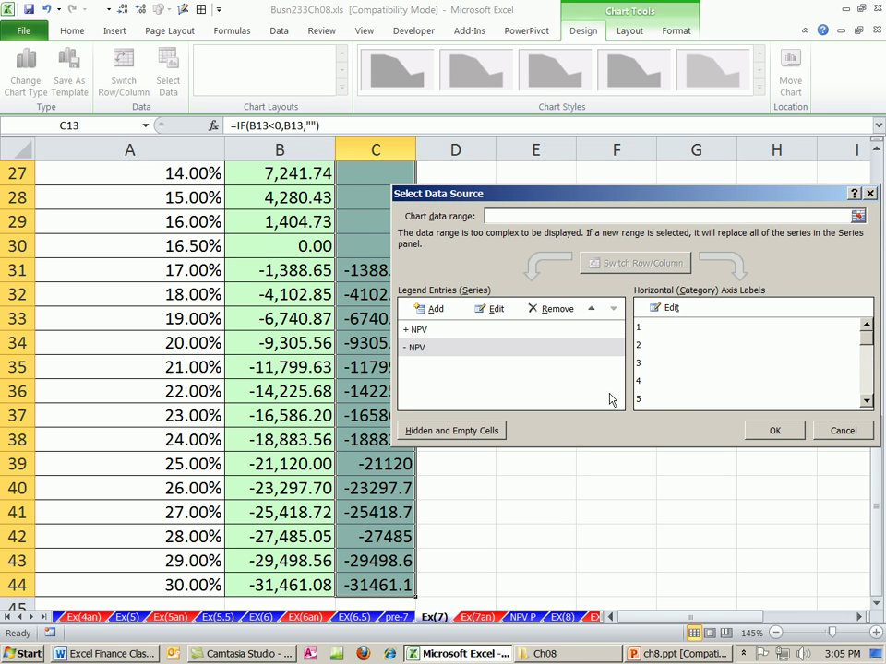
Step: Set the horizontal axis labels to A13:A44 and apply the data source changes
{"action": "left_click", "coordinate": [671, 308]}
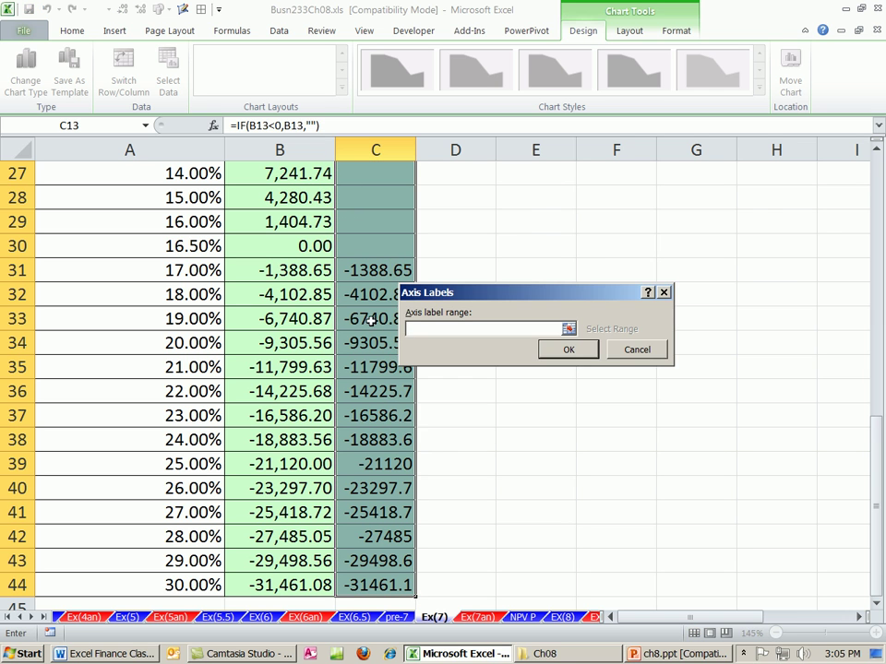
{"action": "scroll", "coordinate": [332, 319], "scroll_direction": "up", "scroll_amount": 2}
{"action": "scroll", "coordinate": [332, 320], "scroll_direction": "up", "scroll_amount": 3}
{"action": "left_click", "coordinate": [185, 193]}
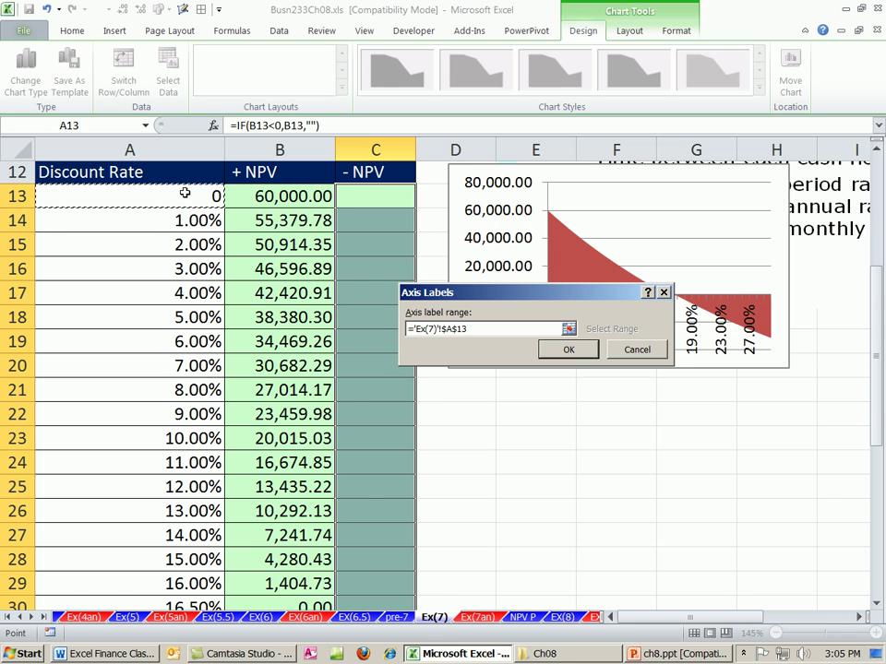
{"action": "key", "text": "ctrl+shift+Down"}
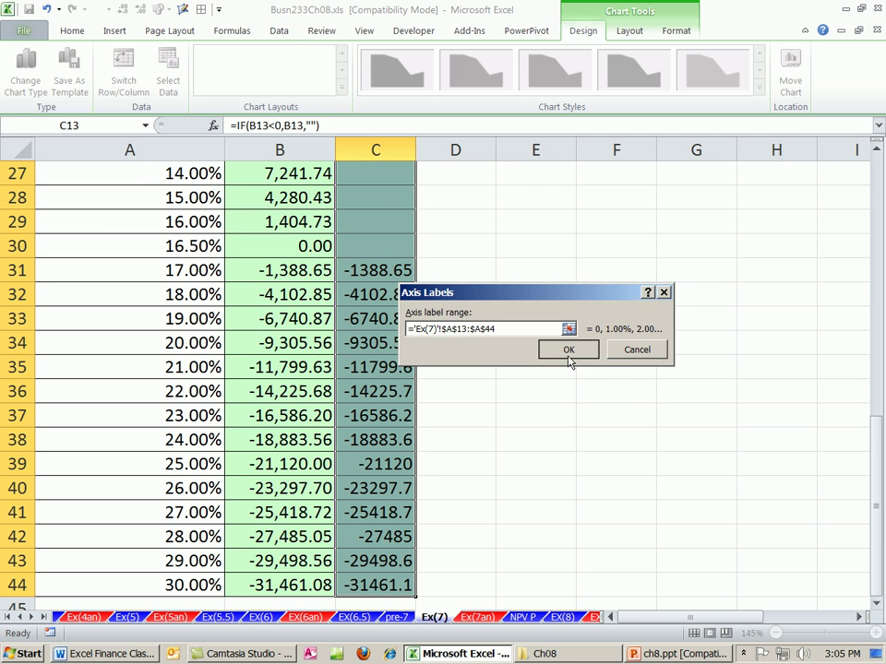
{"action": "left_click", "coordinate": [568, 355]}
{"action": "left_click_drag", "start_coordinate": [709, 199], "coordinate": [603, 200]}
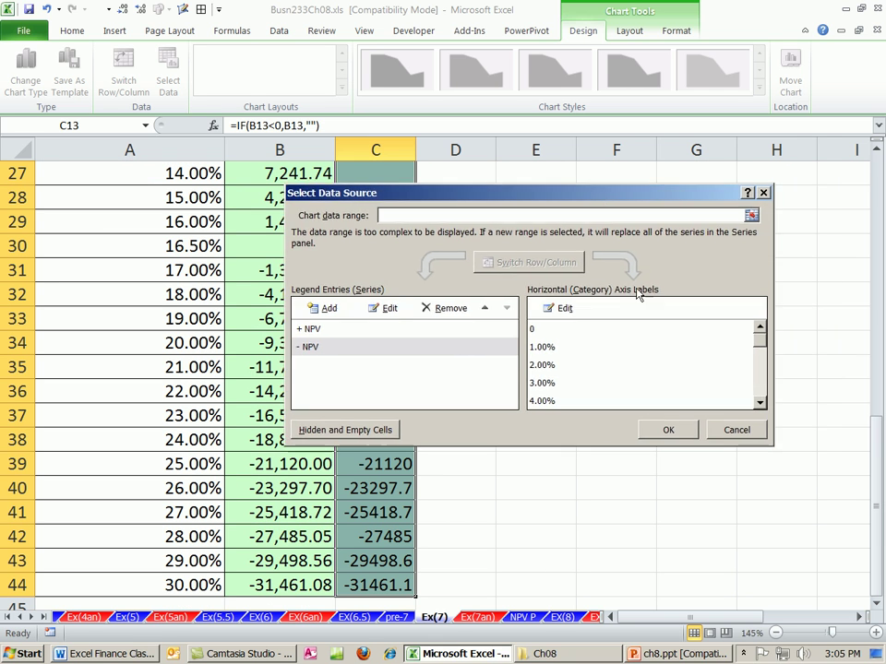
{"action": "left_click", "coordinate": [668, 430]}
{"action": "left_click_drag", "start_coordinate": [876, 446], "coordinate": [872, 281]}
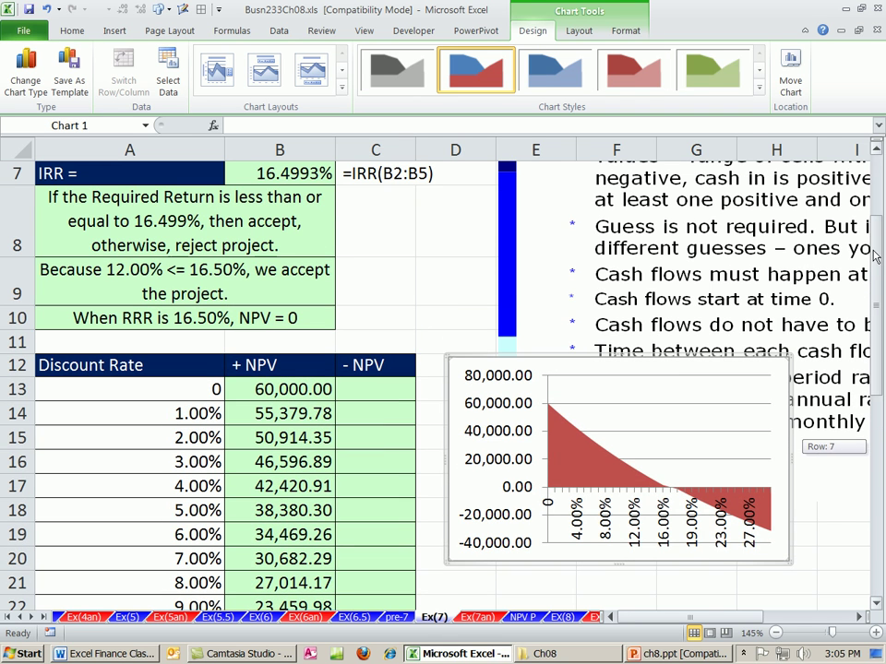
{"action": "left_click", "coordinate": [731, 505]}
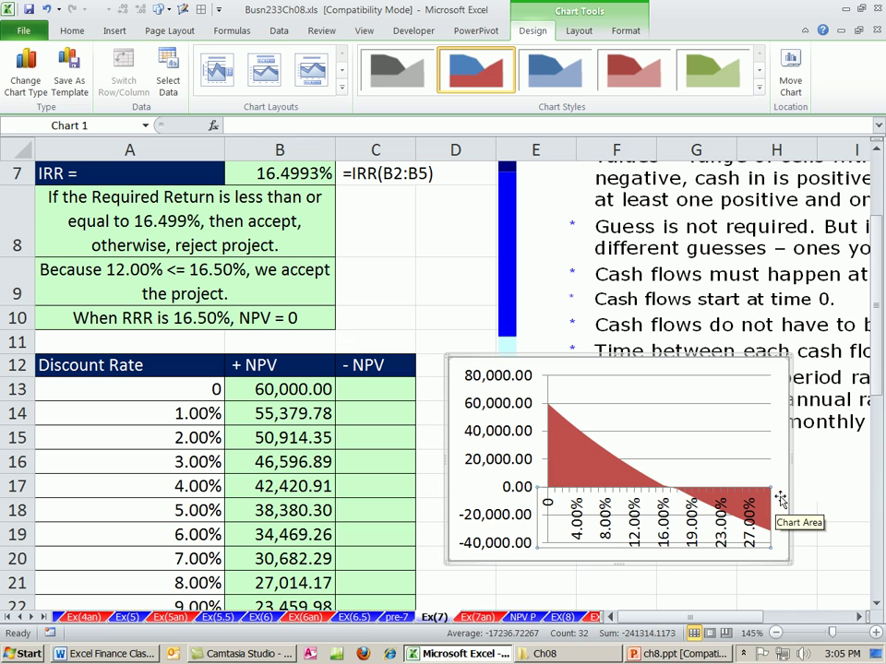
Step: Select the - NPV series from the Layout element list and extend its range down column C
{"action": "left_click", "coordinate": [597, 468]}
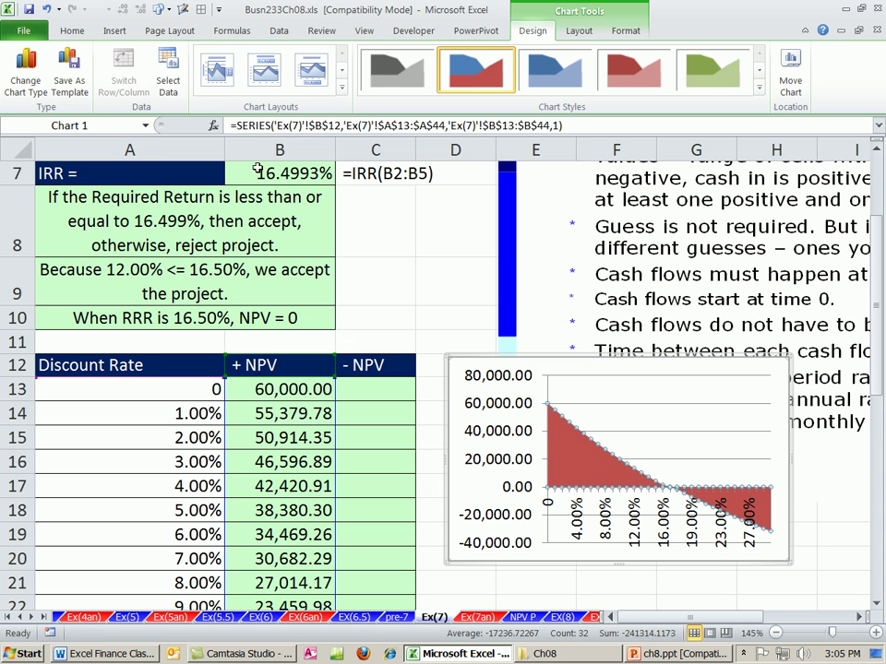
{"action": "left_click", "coordinate": [579, 32]}
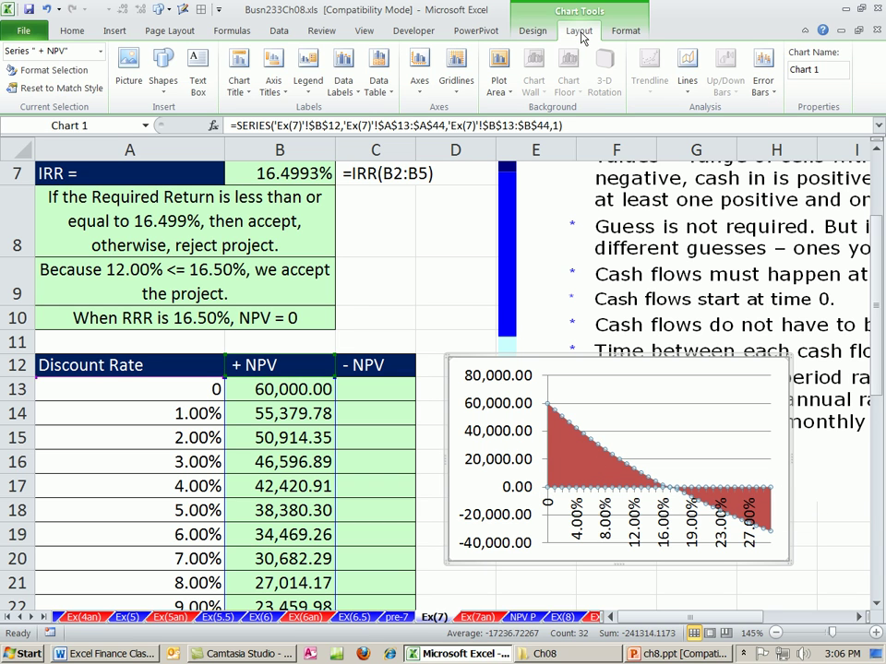
{"action": "left_click", "coordinate": [79, 49]}
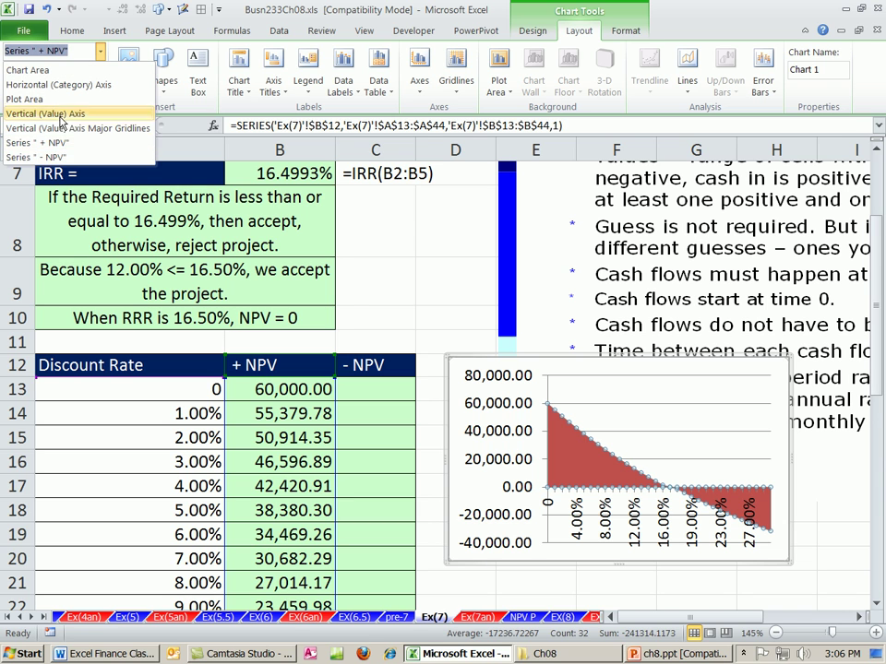
{"action": "left_click", "coordinate": [37, 157]}
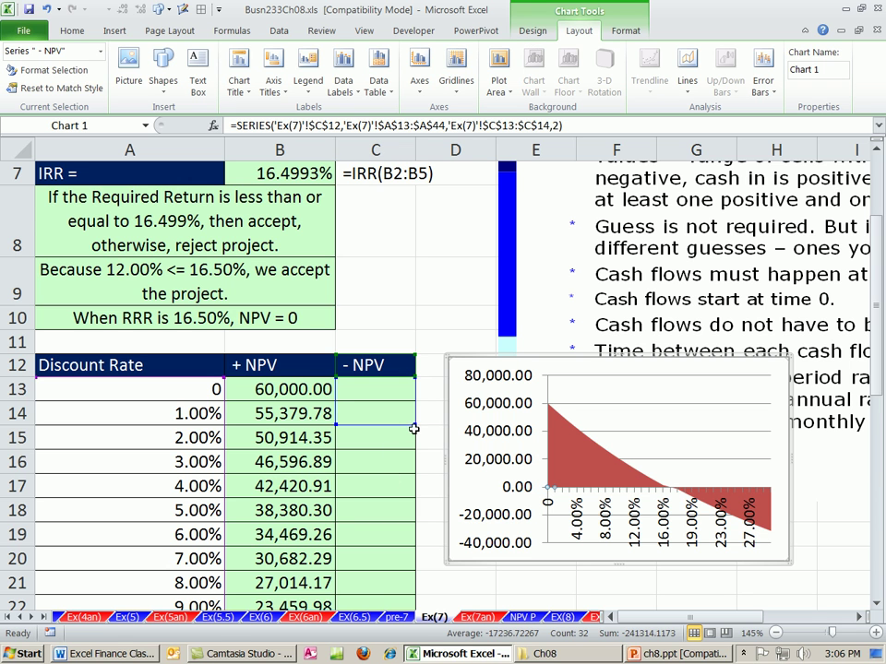
{"action": "left_click_drag", "start_coordinate": [413, 423], "coordinate": [418, 454]}
{"action": "scroll", "coordinate": [486, 504], "scroll_direction": "up", "scroll_amount": 9}
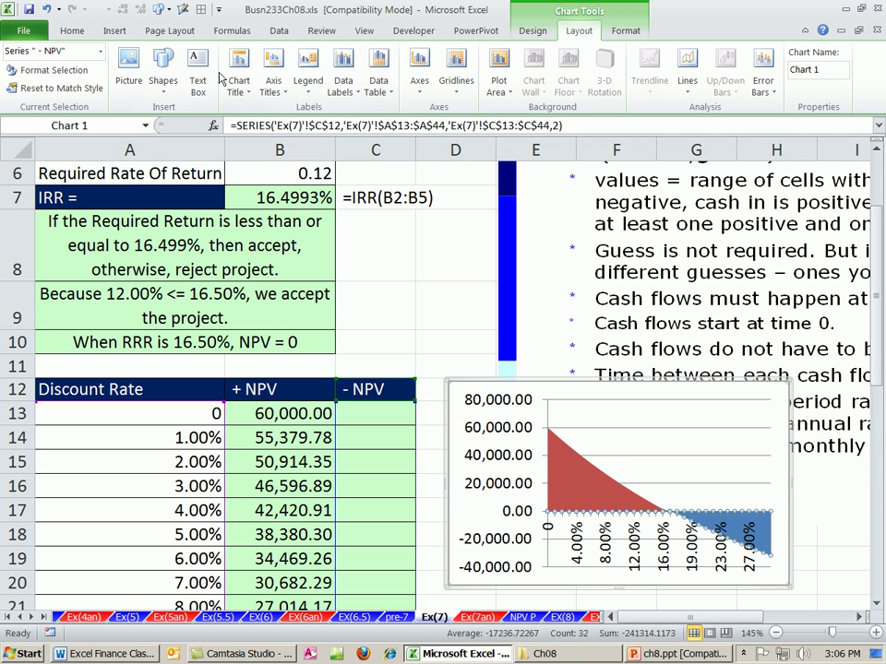
Step: Confirm in Select Data that the - NPV series values cover C13:C44
{"action": "left_click", "coordinate": [532, 32]}
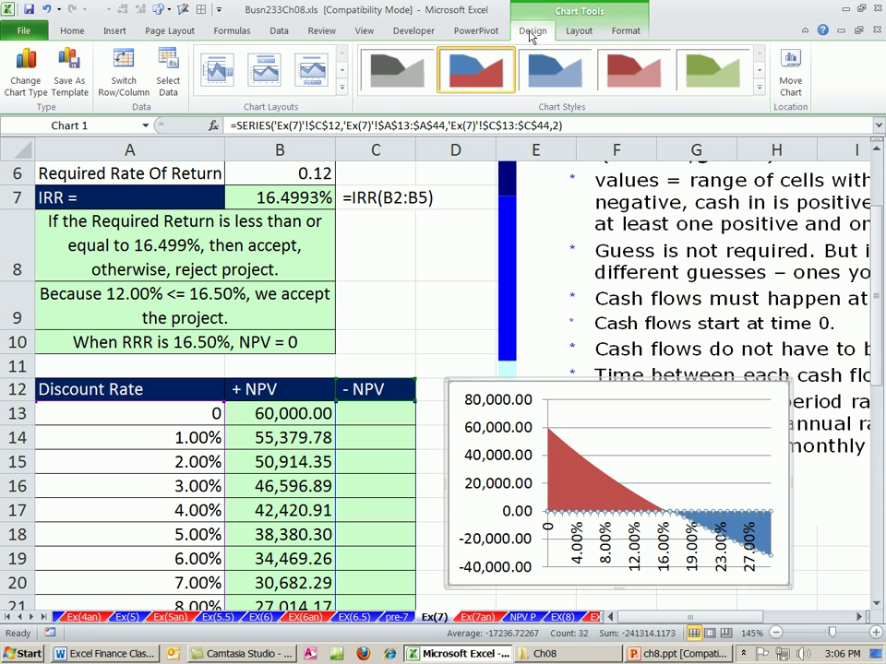
{"action": "left_click", "coordinate": [168, 79]}
{"action": "left_click_drag", "start_coordinate": [387, 193], "coordinate": [526, 196]}
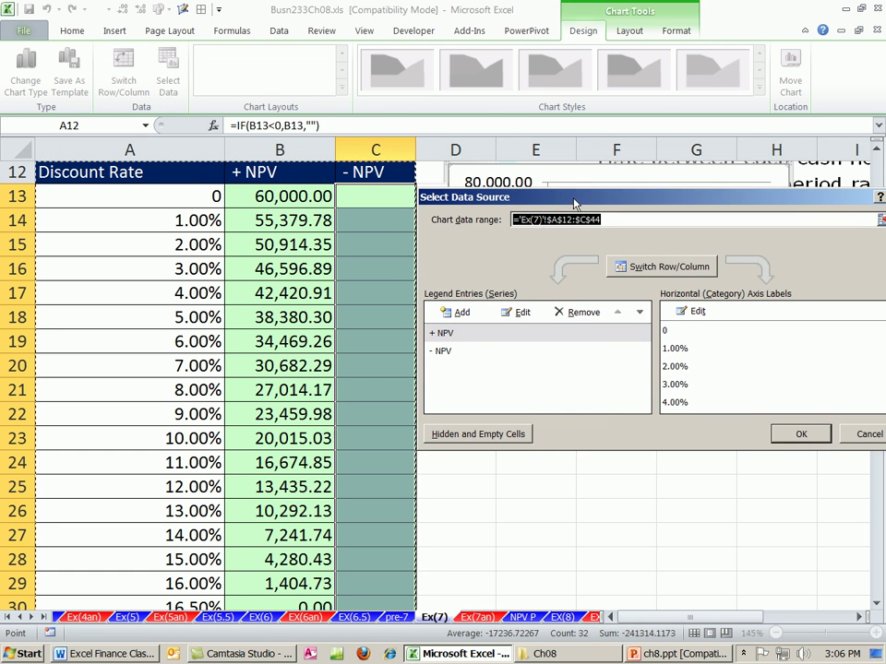
{"action": "left_click", "coordinate": [446, 355]}
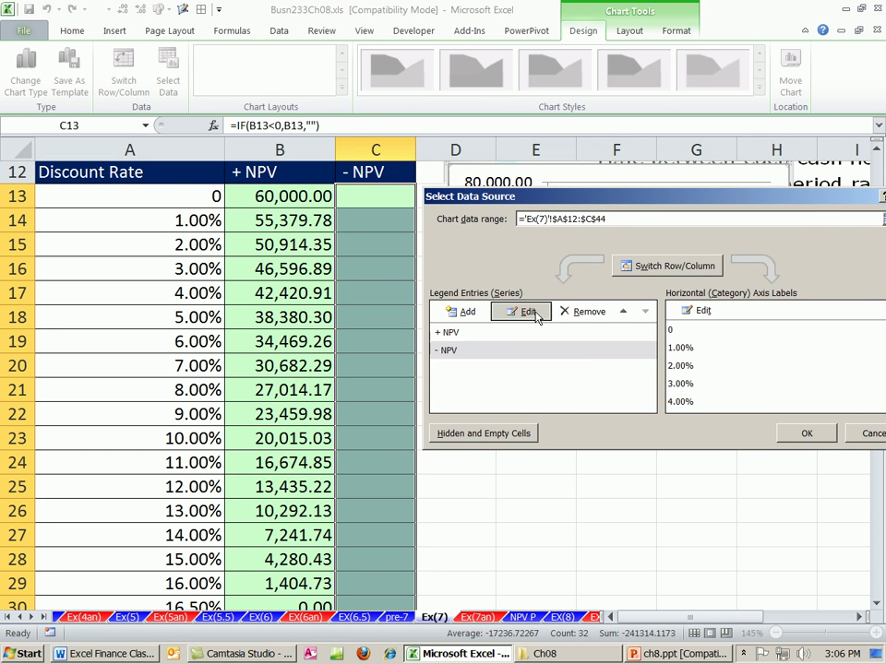
{"action": "left_click", "coordinate": [522, 311]}
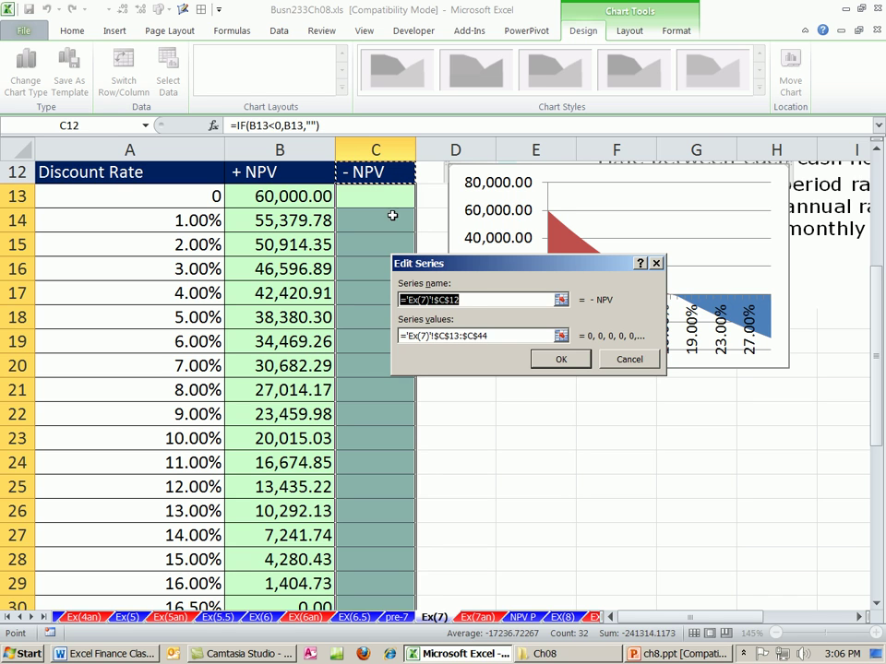
{"action": "left_click", "coordinate": [461, 338]}
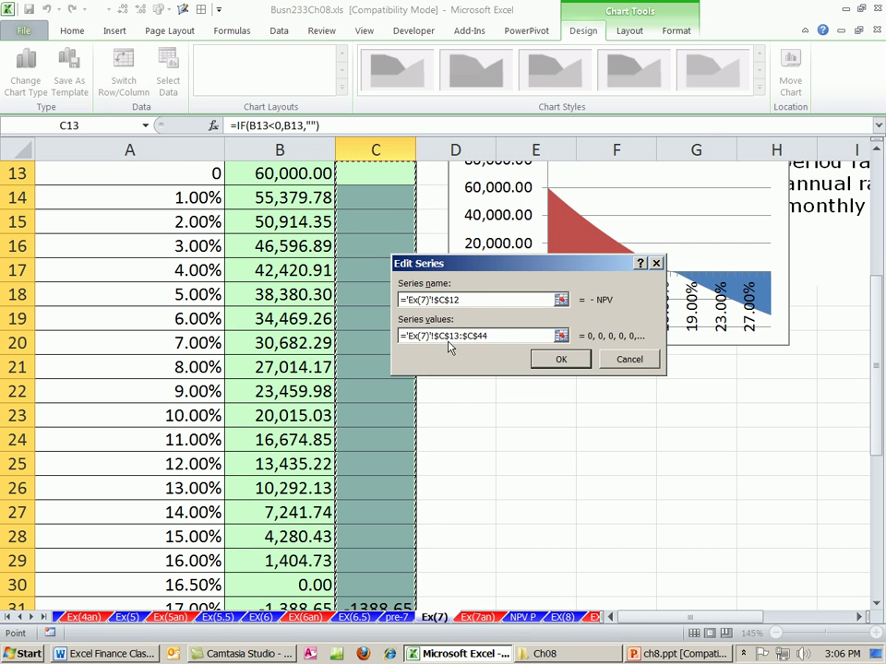
{"action": "left_click", "coordinate": [560, 359]}
{"action": "left_click", "coordinate": [804, 435]}
{"action": "scroll", "coordinate": [709, 478], "scroll_direction": "up", "scroll_amount": 4}
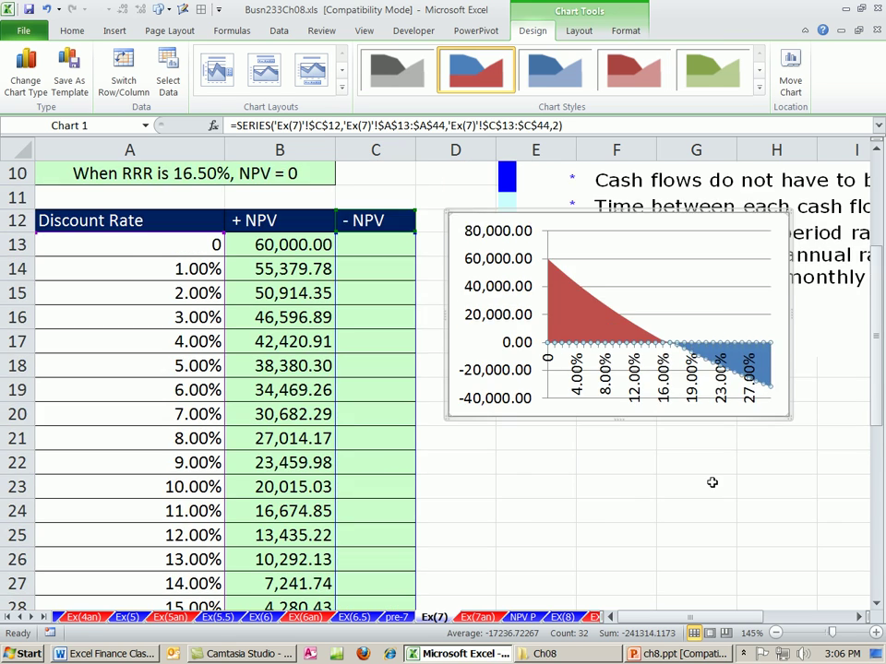
Step: Enlarge the chart and format the vertical axis numbers with 0 decimal places
{"action": "scroll", "coordinate": [715, 485], "scroll_direction": "down", "scroll_amount": 2}
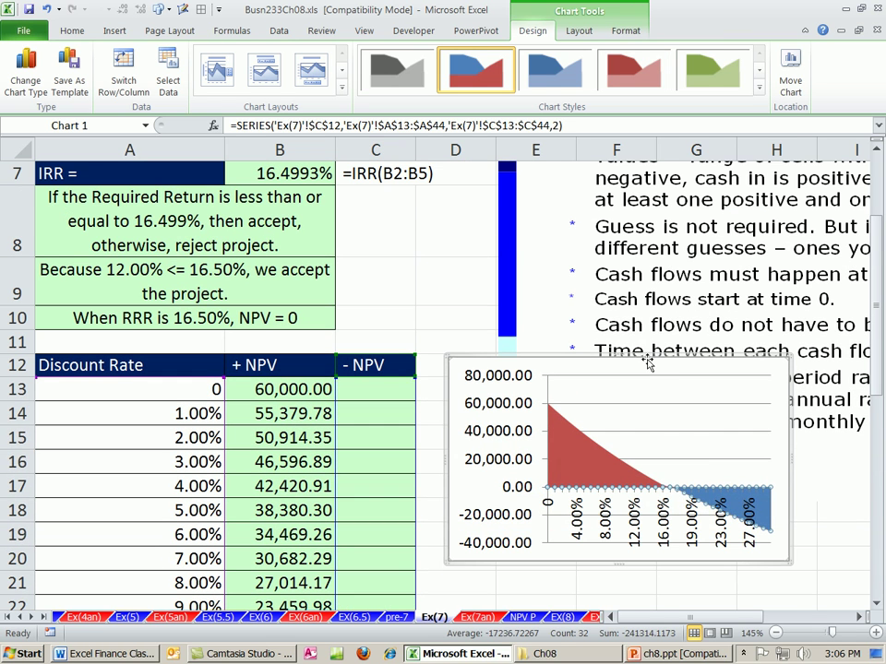
{"action": "left_click_drag", "start_coordinate": [639, 351], "coordinate": [629, 289]}
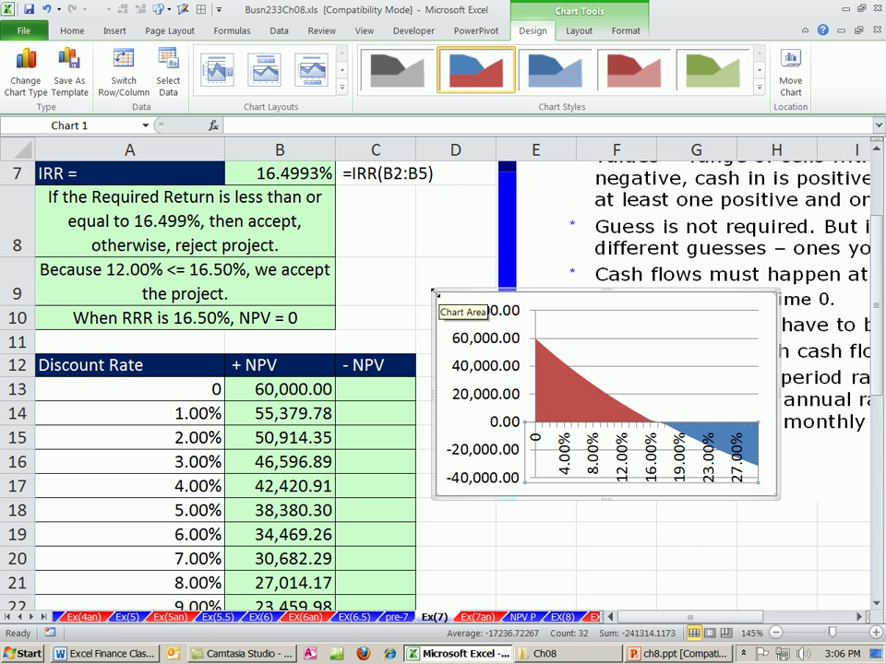
{"action": "left_click_drag", "start_coordinate": [434, 293], "coordinate": [256, 186]}
{"action": "left_click", "coordinate": [311, 307]}
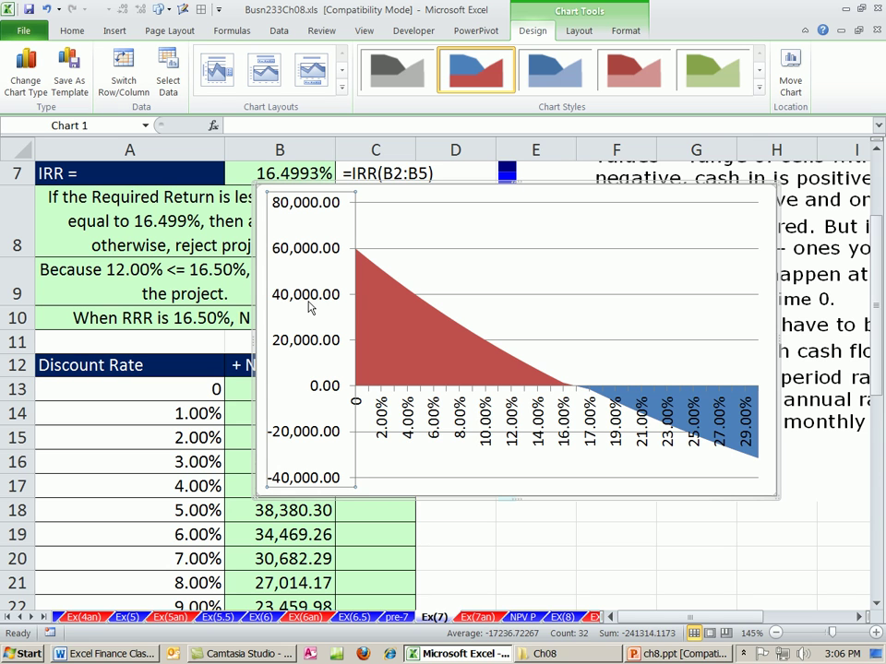
{"action": "double_click", "coordinate": [311, 307]}
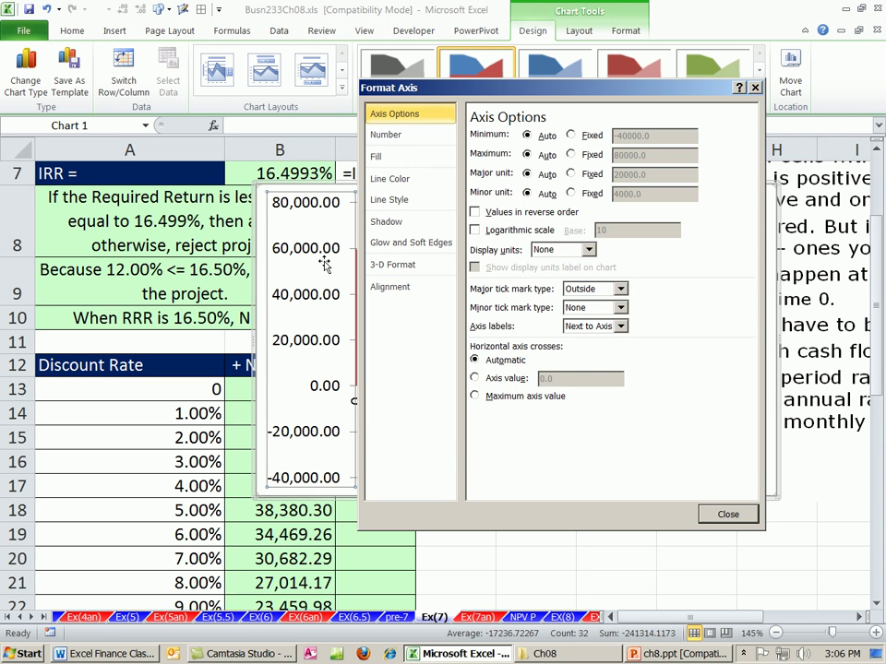
{"action": "left_click", "coordinate": [406, 141]}
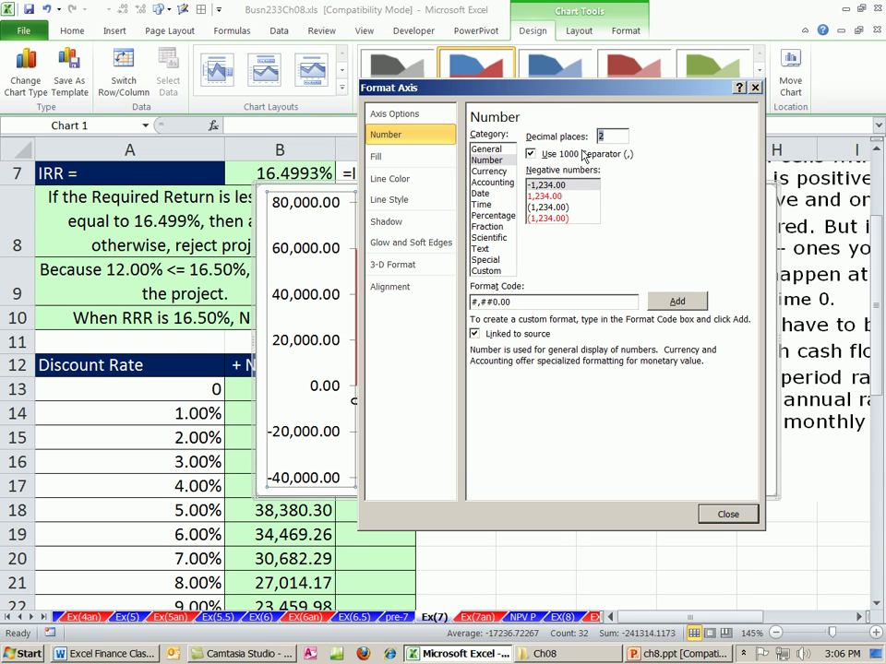
{"action": "type", "text": "0"}
{"action": "left_click", "coordinate": [728, 515]}
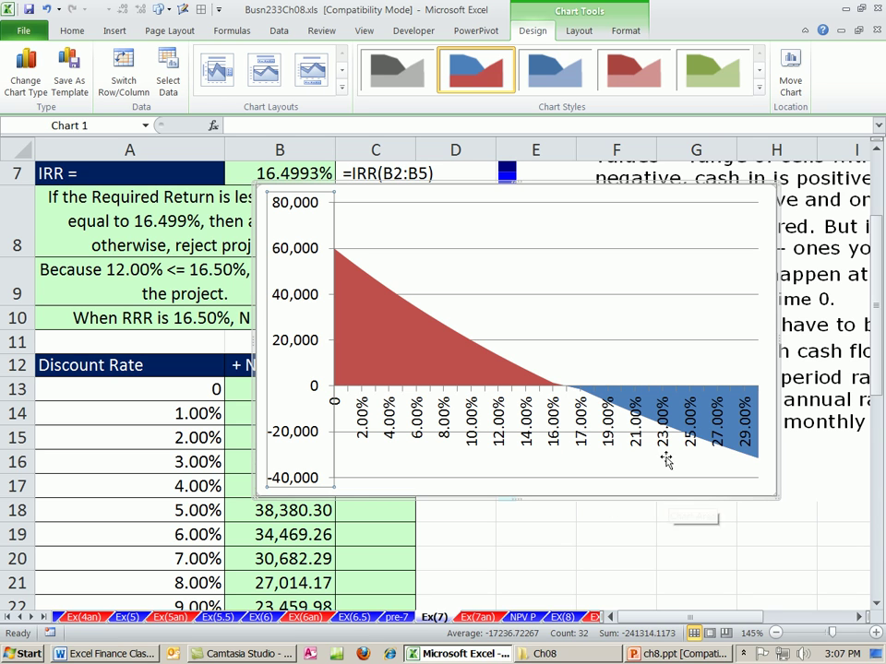
Step: Add a horizontal axis title below the axis reading 'RRR (Discount Rate)'
{"action": "left_click", "coordinate": [568, 33]}
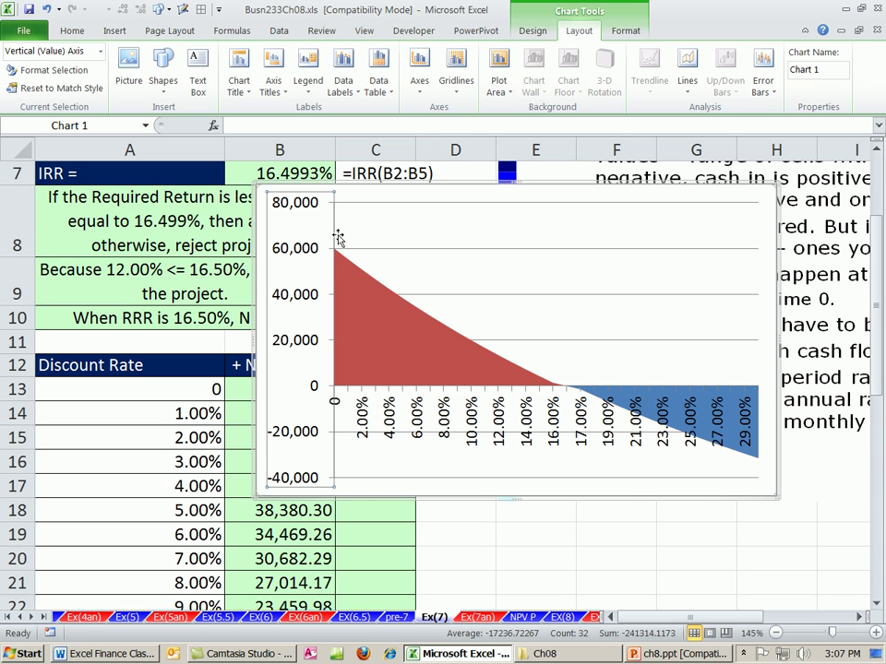
{"action": "left_click", "coordinate": [283, 85]}
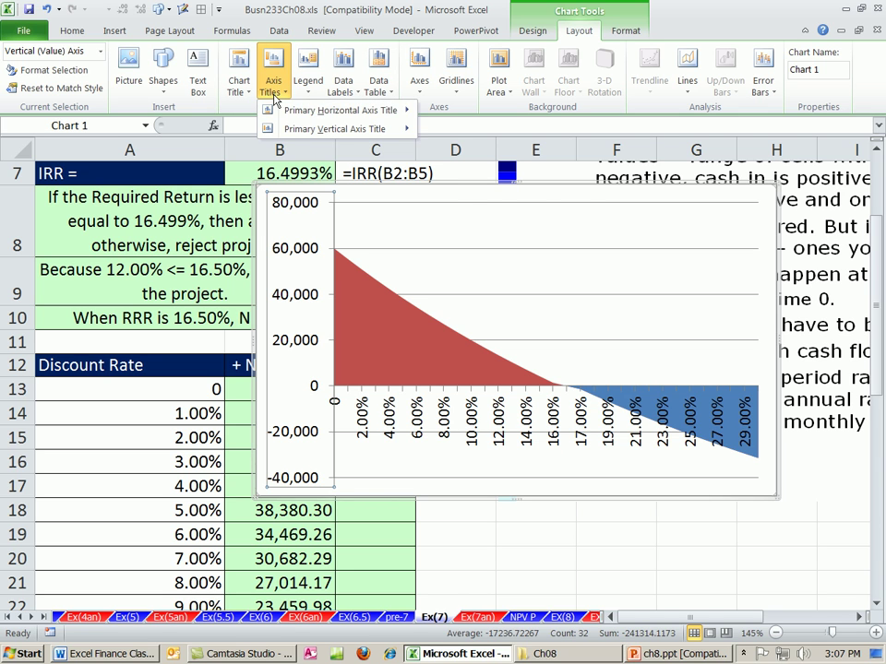
{"action": "left_click", "coordinate": [452, 118]}
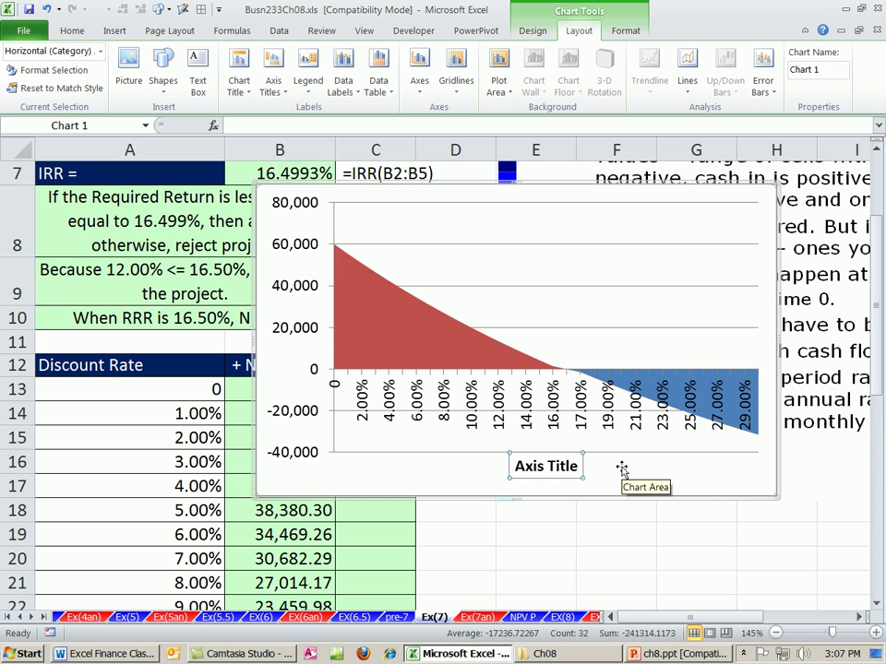
{"action": "type", "text": "RRR (Discount Rate"}
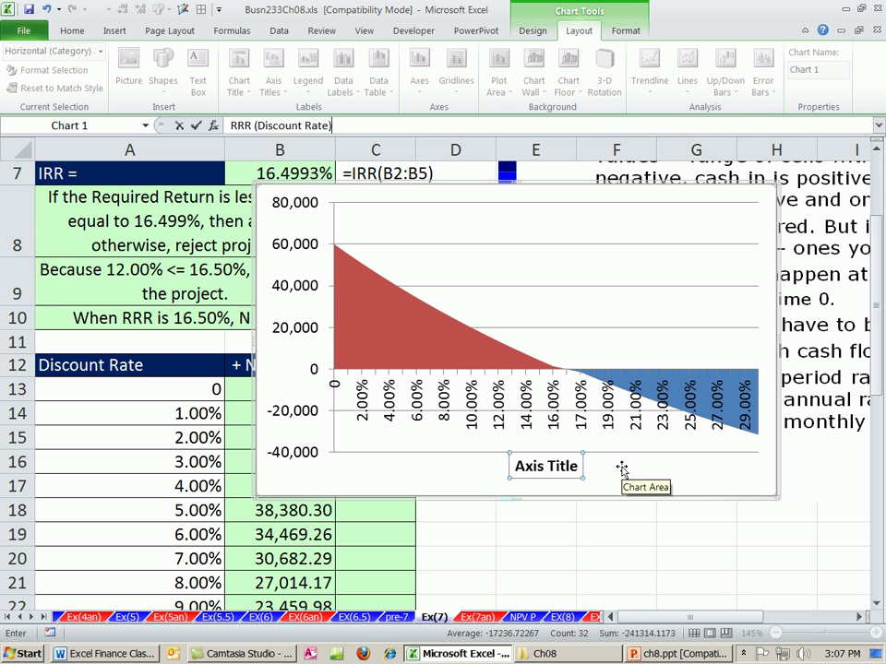
{"action": "key", "text": "Return"}
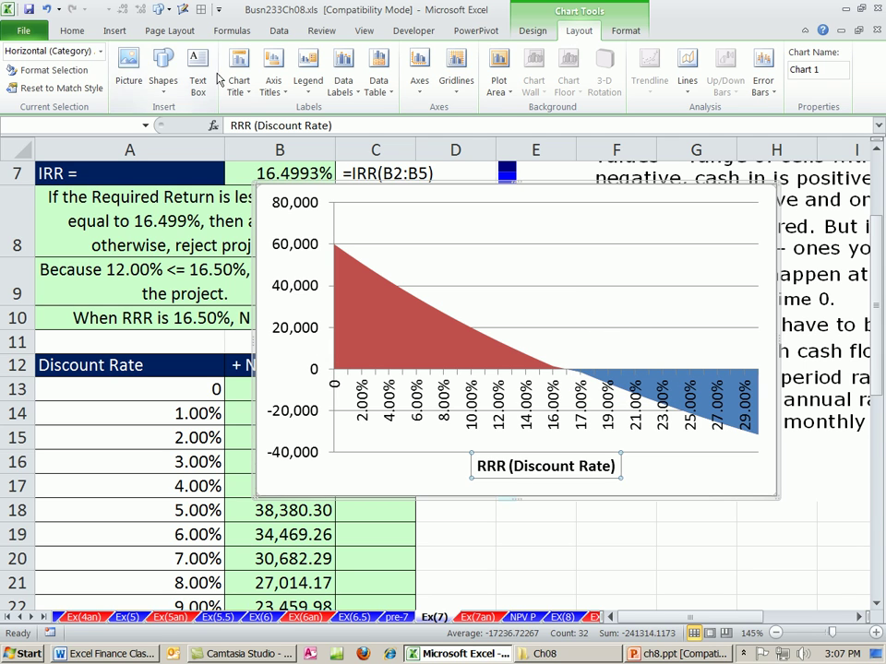
Step: Add a rotated vertical axis title reading 'NPV'
{"action": "left_click", "coordinate": [274, 95]}
{"action": "mouse_move", "coordinate": [309, 134]}
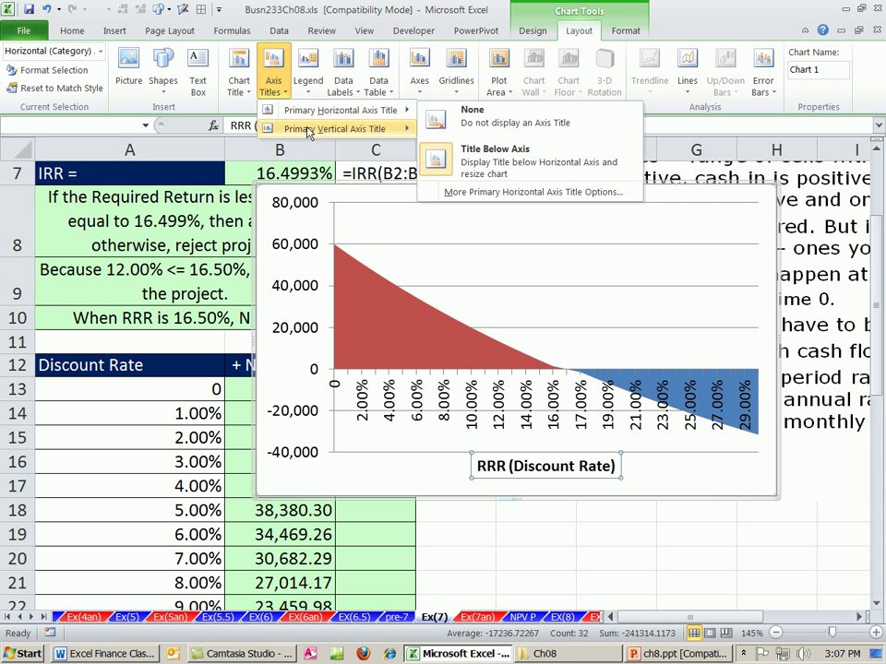
{"action": "left_click", "coordinate": [439, 184]}
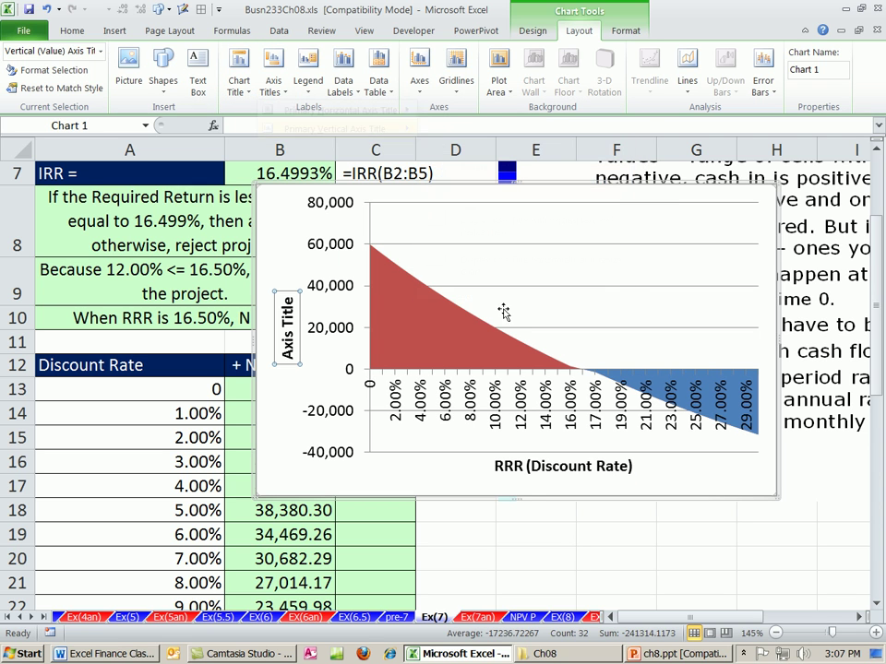
{"action": "type", "text": "N"}
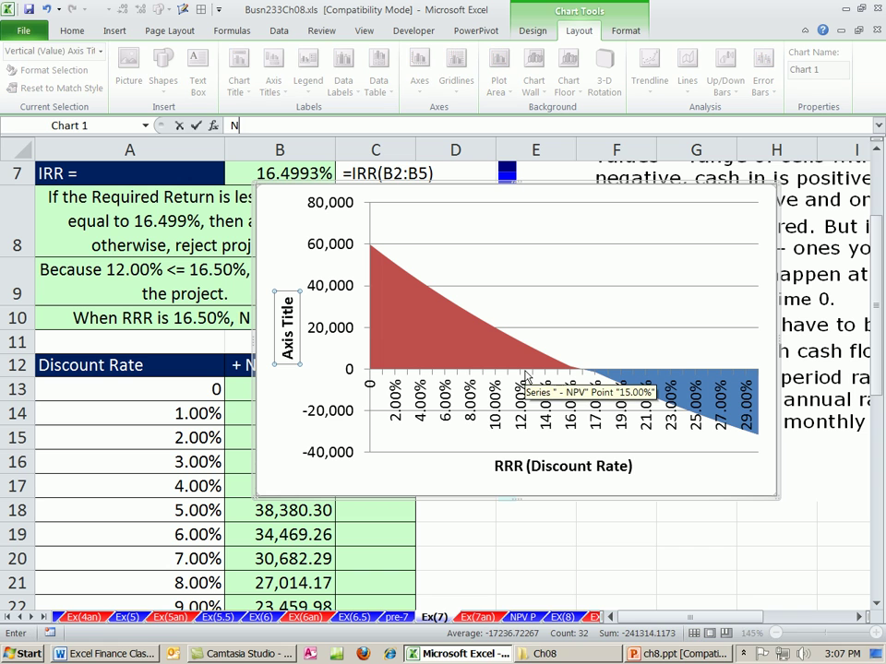
{"action": "type", "text": "PV"}
{"action": "key", "text": "Return"}
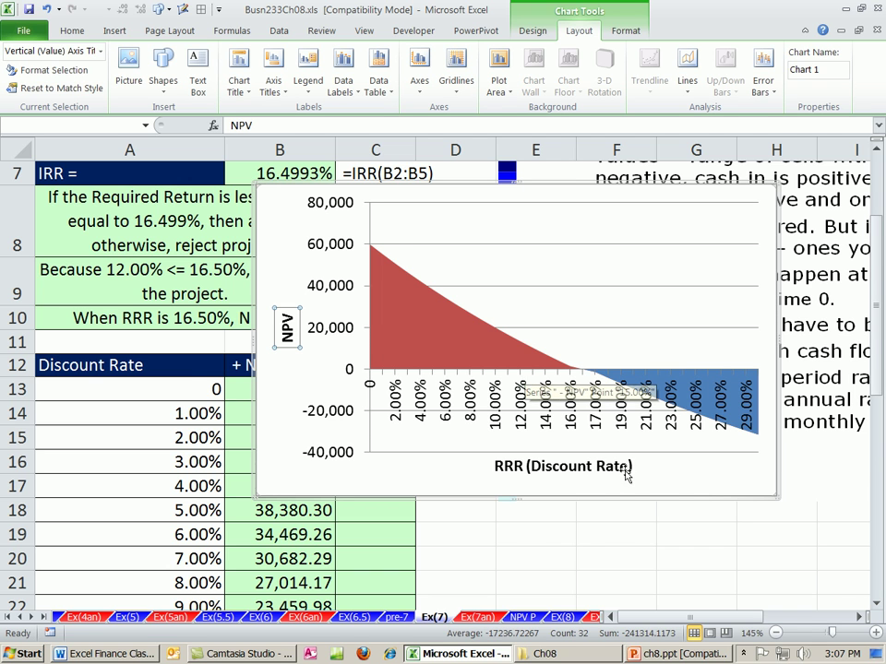
Step: Shrink the chart and move it right beside the project cash flows
{"action": "scroll", "coordinate": [646, 489], "scroll_direction": "up", "scroll_amount": 1}
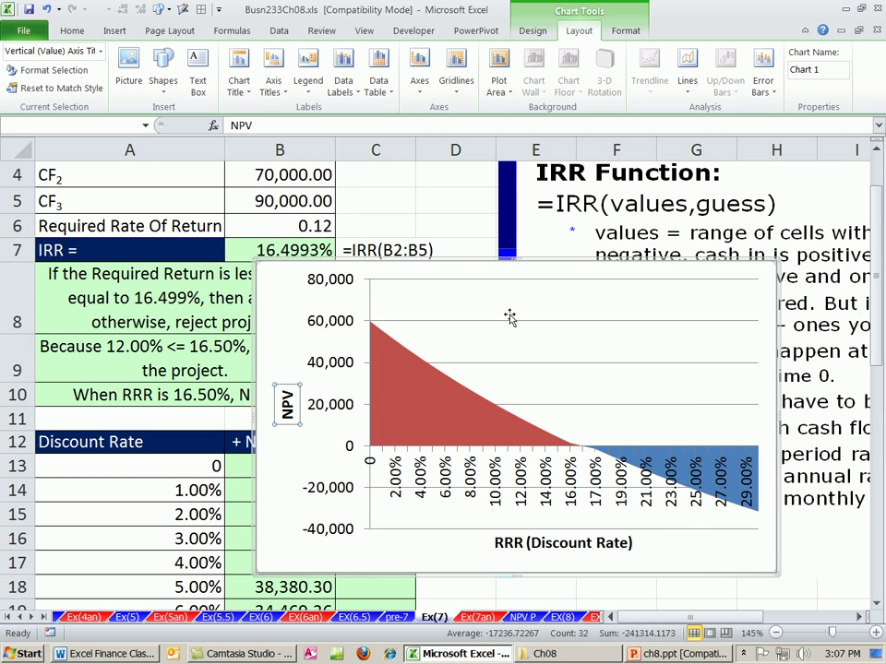
{"action": "left_click_drag", "start_coordinate": [777, 573], "coordinate": [641, 490]}
{"action": "scroll", "coordinate": [564, 420], "scroll_direction": "up", "scroll_amount": 1}
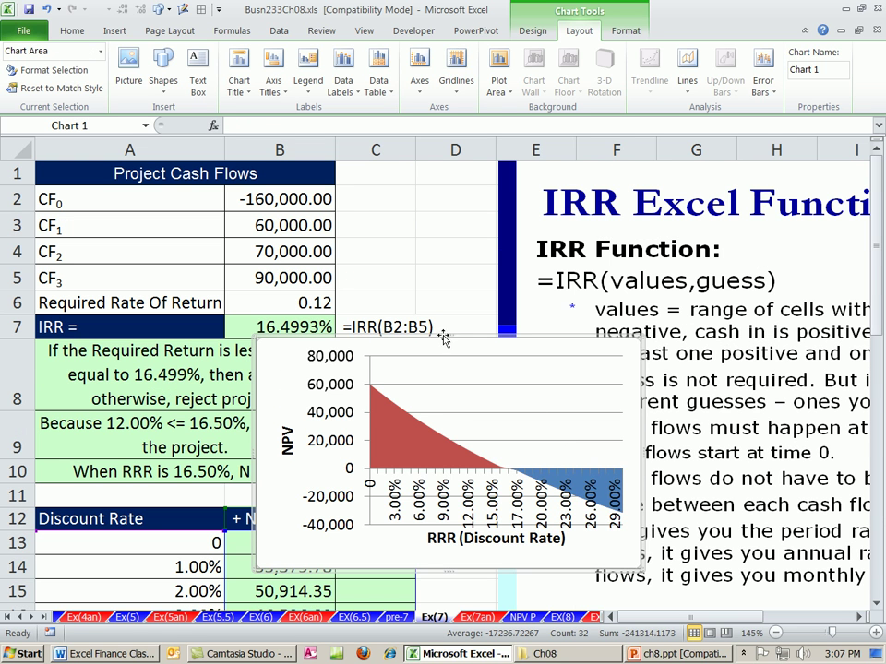
{"action": "left_click_drag", "start_coordinate": [443, 340], "coordinate": [631, 240]}
{"action": "left_click", "coordinate": [678, 479]}
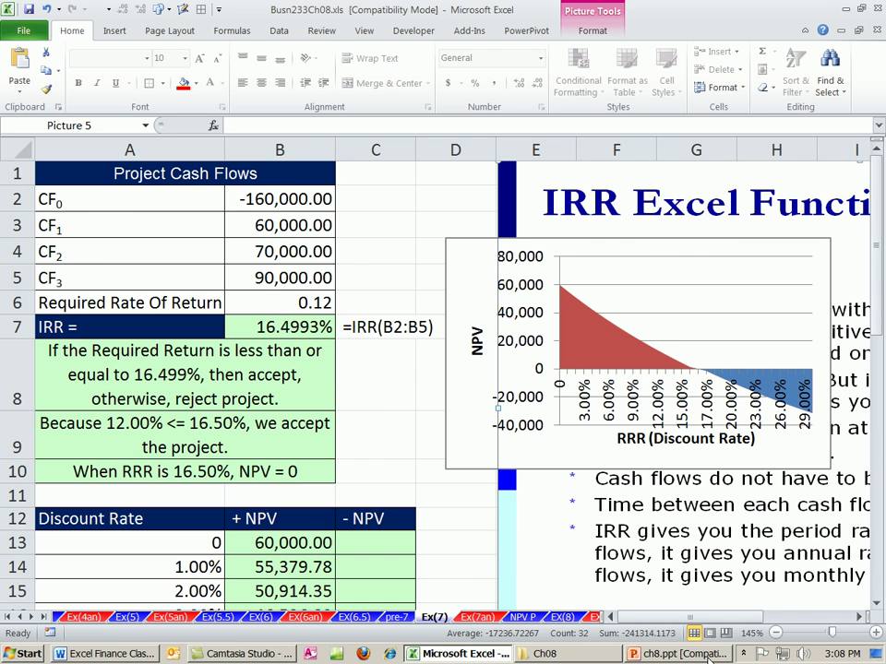
Step: Bring the ch8 presentation forward on slide 46, Decision Criteria Test - IRR
{"action": "left_click", "coordinate": [711, 654]}
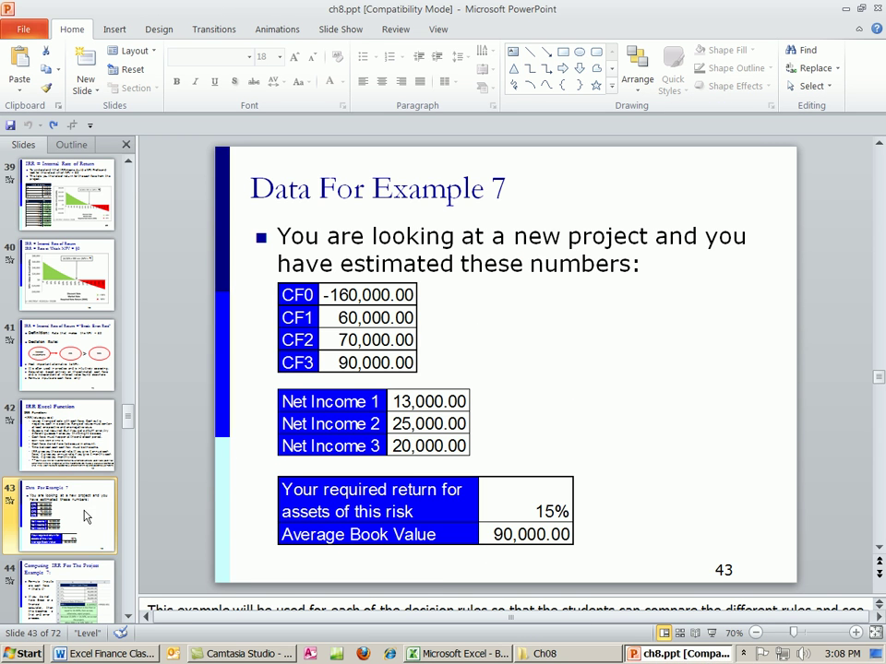
{"action": "key", "text": "Down"}
{"action": "key", "text": "Down"}
{"action": "key", "text": "Down"}
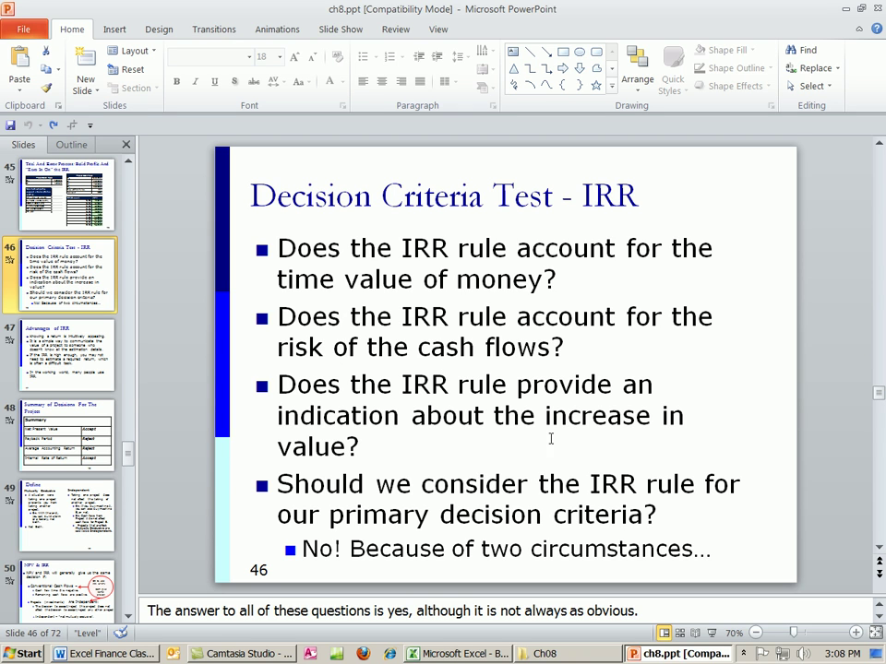
{"action": "left_click", "coordinate": [376, 440]}
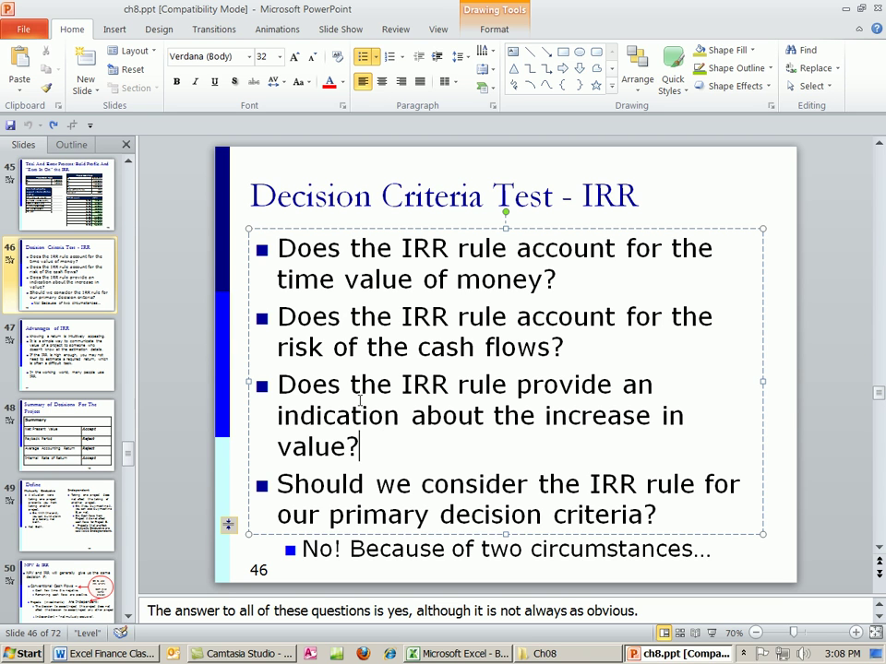
Step: Glance back at the Excel workbook, then return to review slide 46's bullets
{"action": "key", "text": "alt+Tab"}
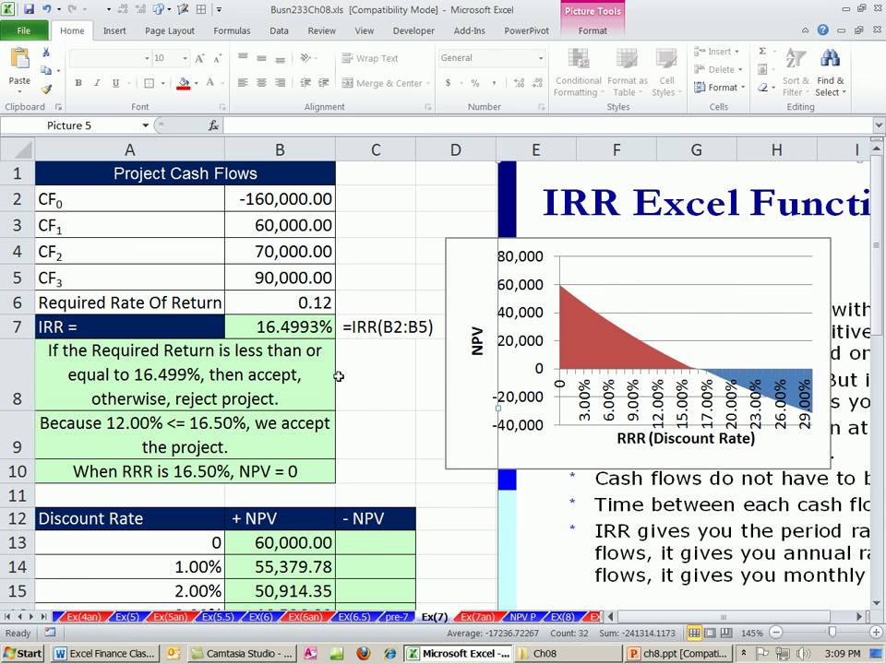
{"action": "key", "text": "alt+Tab"}
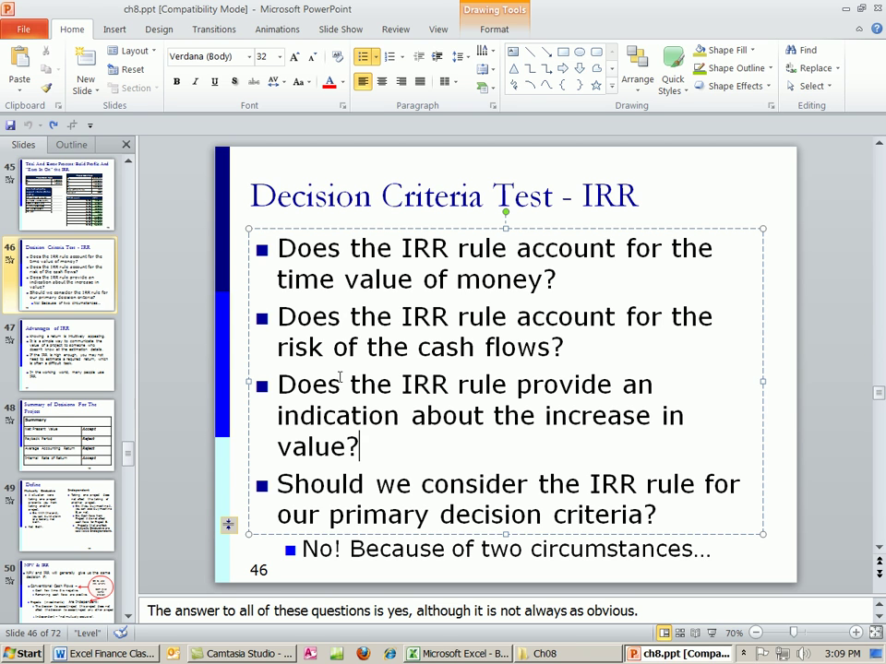
{"action": "left_click", "coordinate": [431, 383]}
{"action": "left_click", "coordinate": [672, 514]}
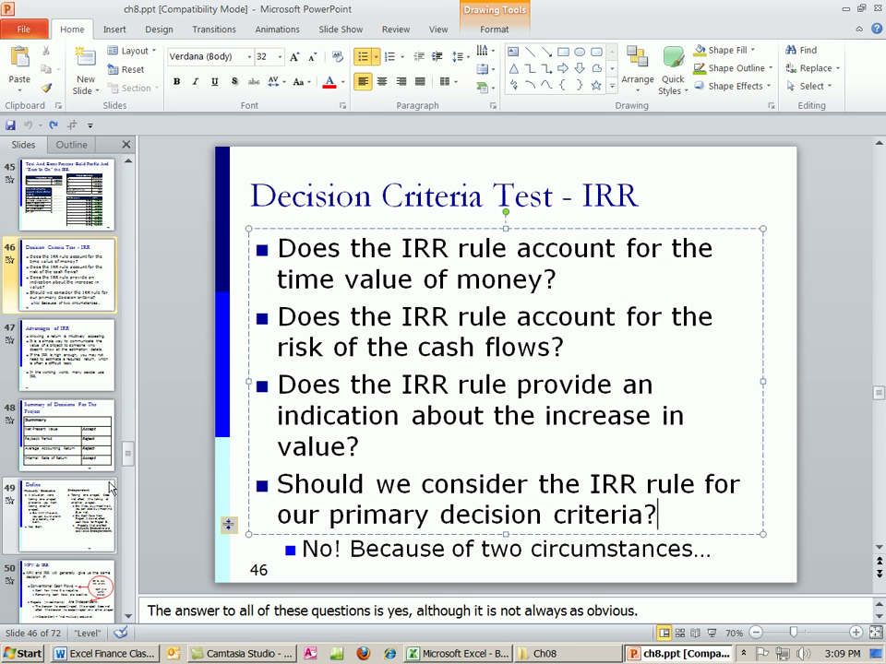
{"action": "left_click", "coordinate": [127, 619]}
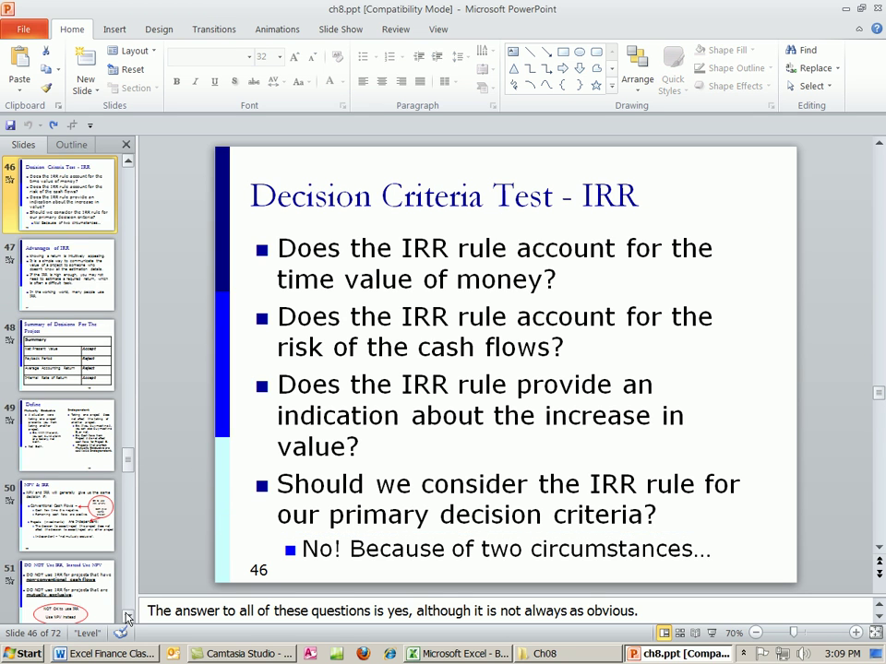
Step: Go to slide 50, NPV & IRR, from the Slides pane
{"action": "left_click", "coordinate": [127, 618]}
{"action": "left_click", "coordinate": [72, 443]}
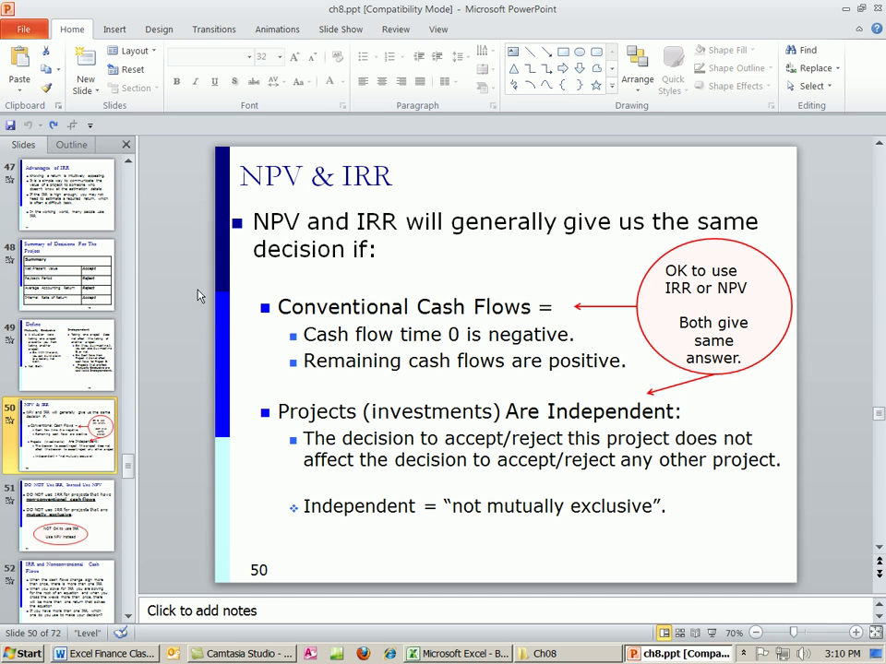
{"action": "scroll", "coordinate": [70, 277], "scroll_direction": "up", "scroll_amount": 2}
Step: Revisit slide 46, then display slide 47, Advantages of IRR
{"action": "left_click", "coordinate": [97, 270]}
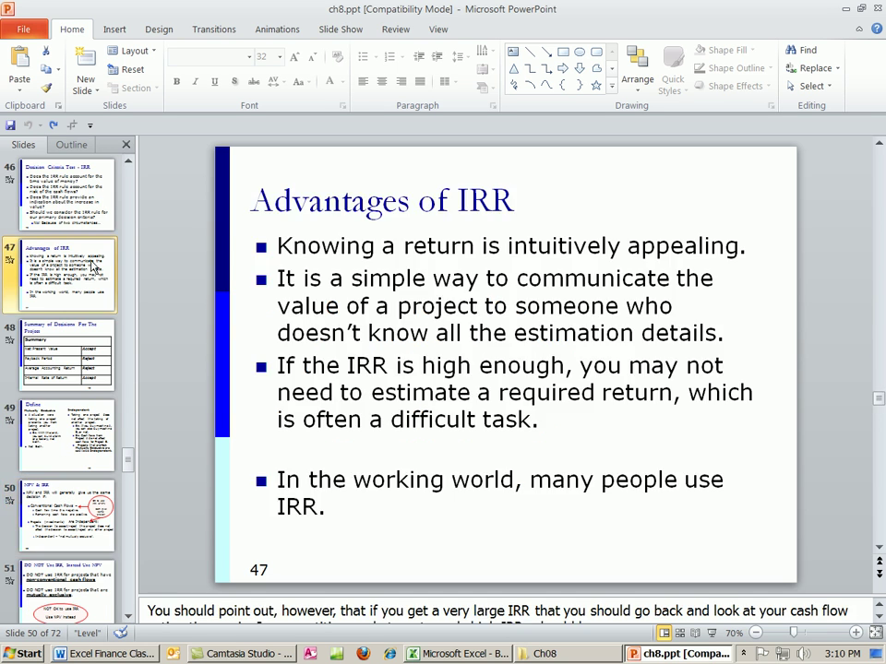
{"action": "left_click", "coordinate": [54, 159]}
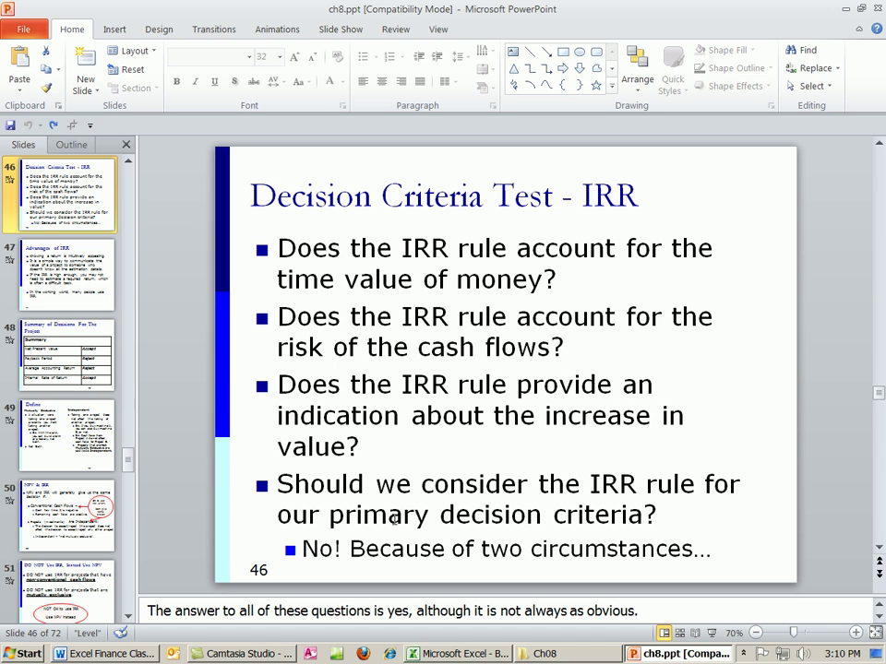
{"action": "left_click", "coordinate": [111, 297]}
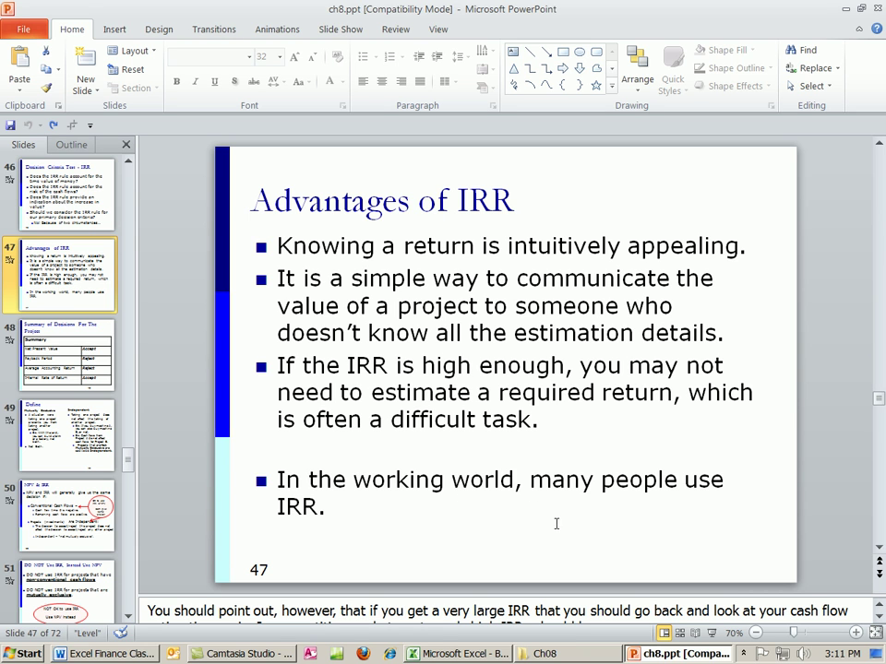
Step: Show slide 48, the project decision summary: NPV and IRR accept, Payback and AAR reject
{"action": "left_click", "coordinate": [77, 359]}
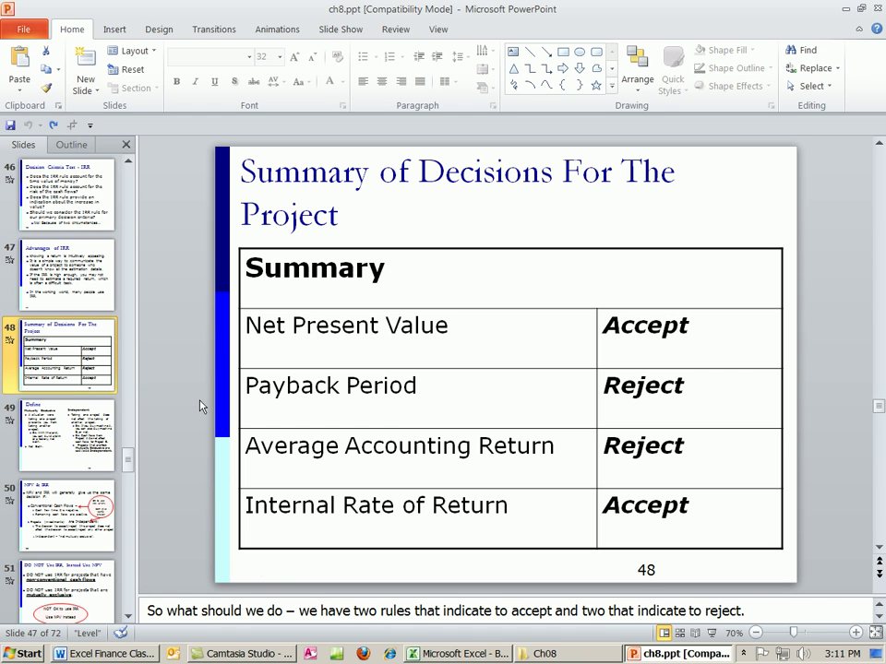